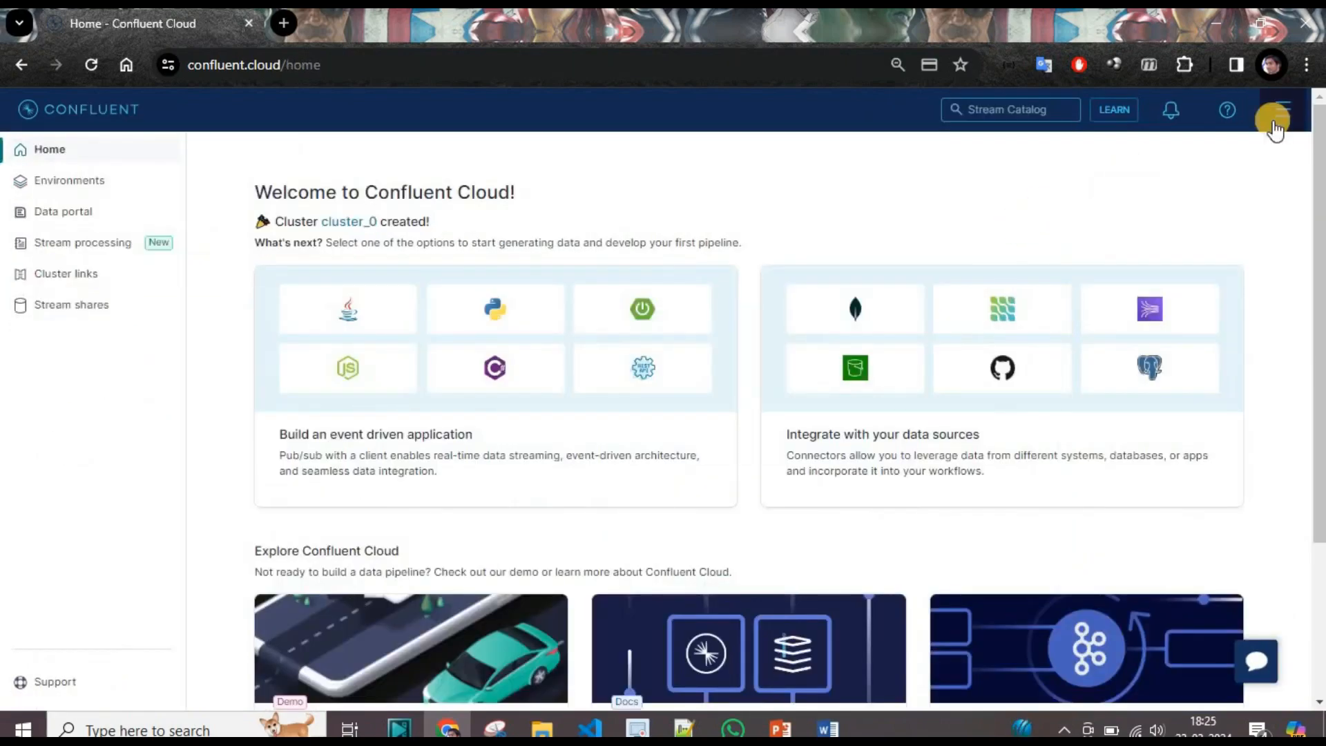
View the organisation's Billing & payment page from the account menu, then close the menu.
click(1273, 121)
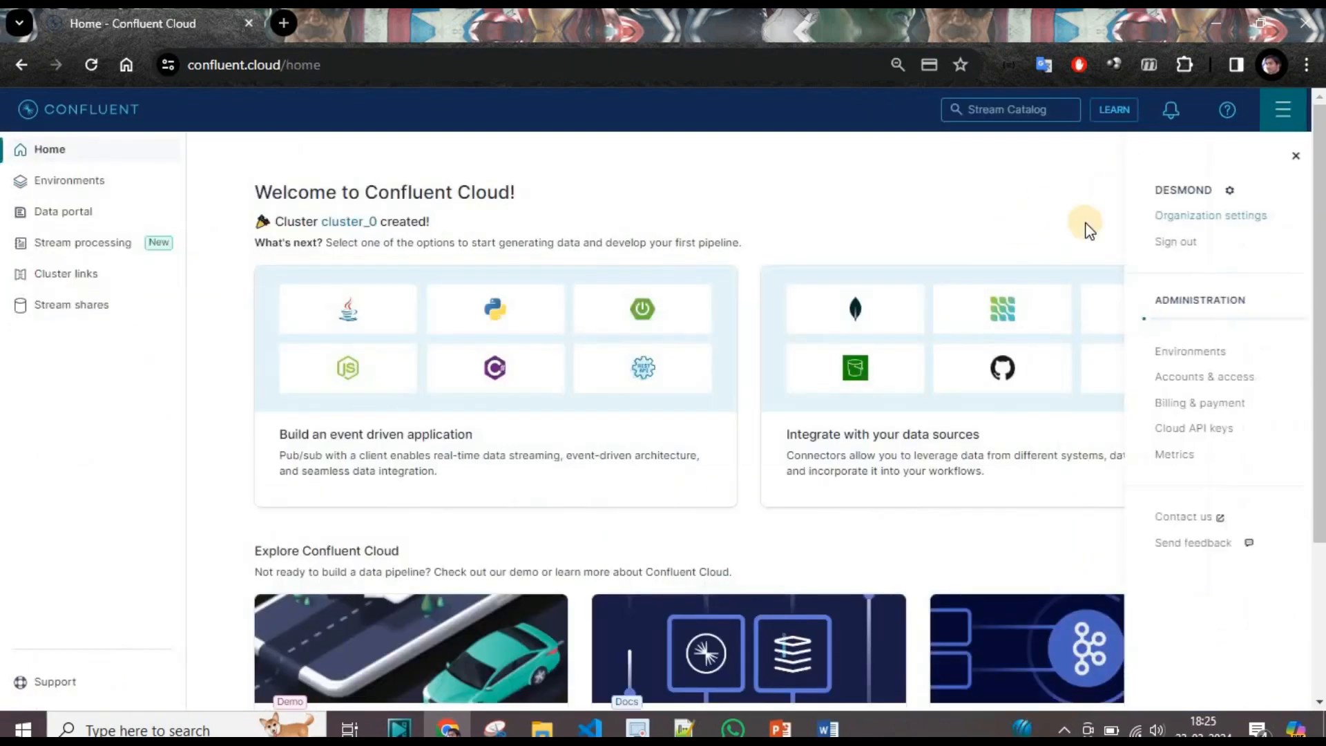
click(1193, 404)
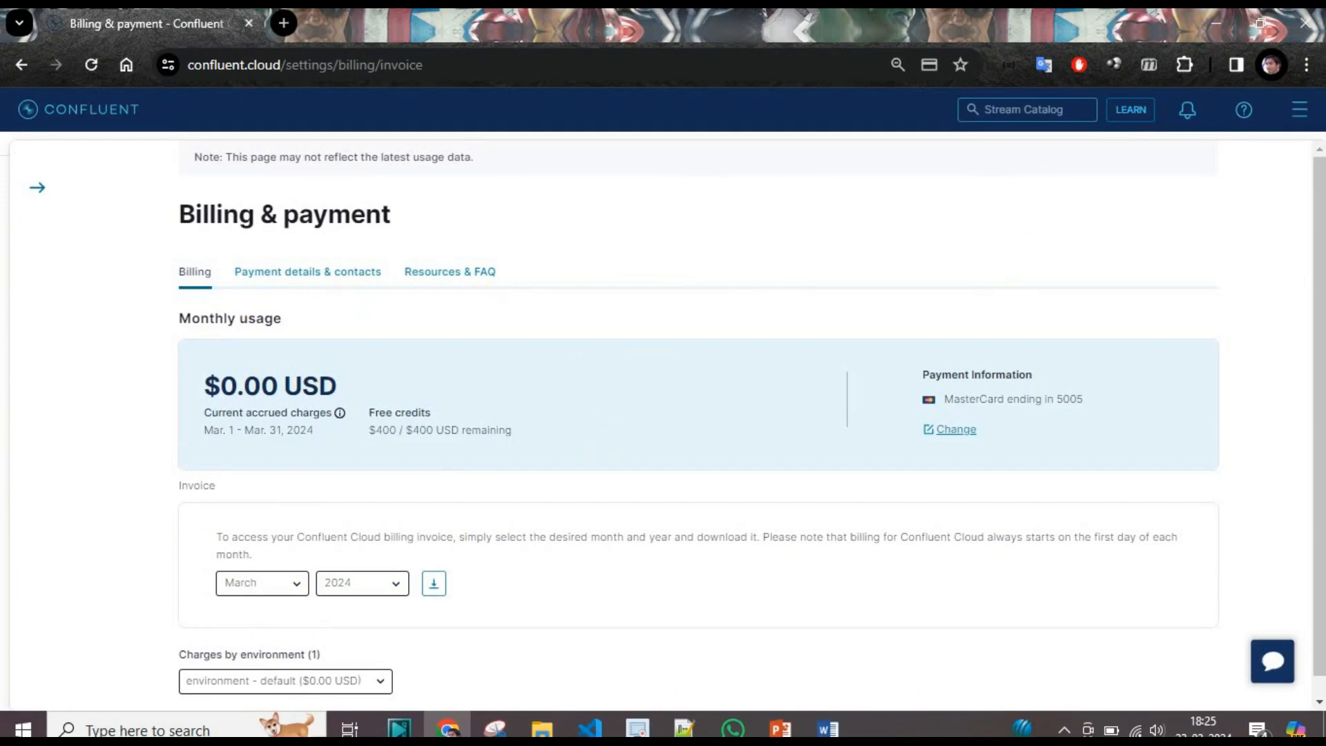
click(1296, 112)
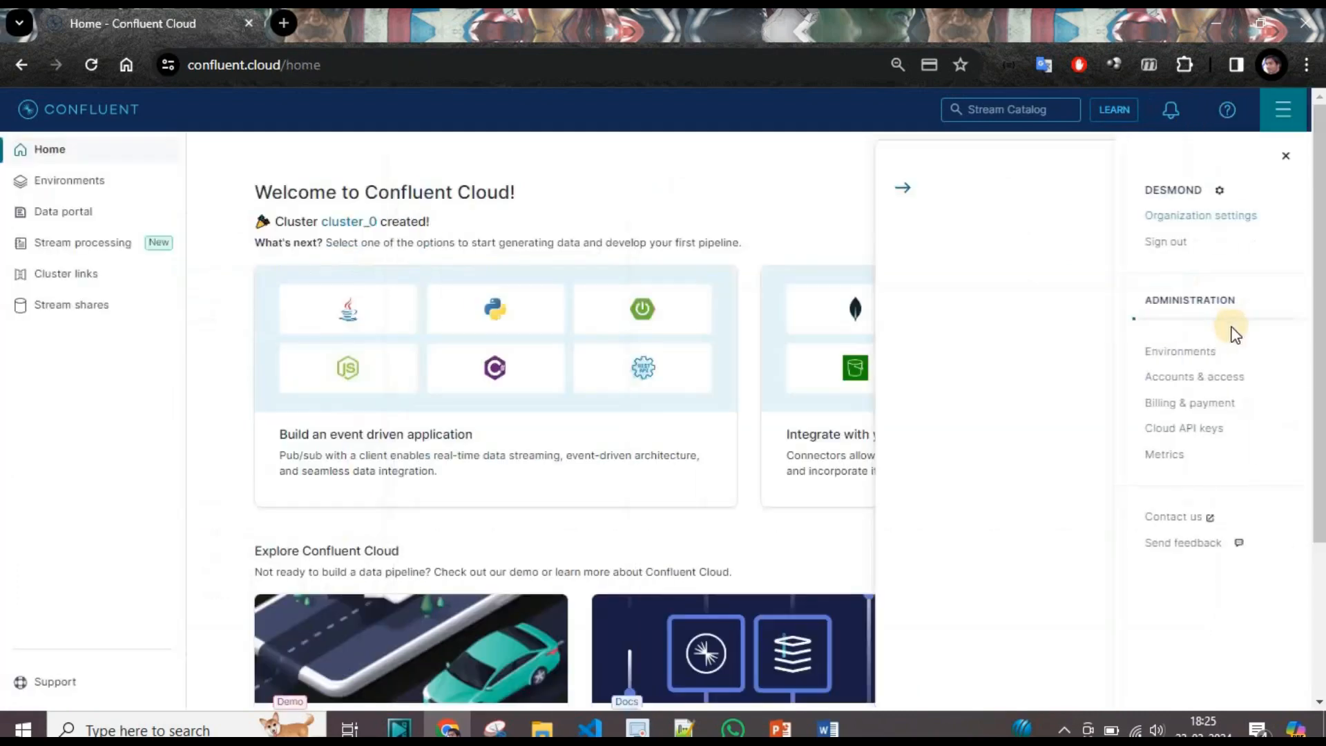
click(1087, 316)
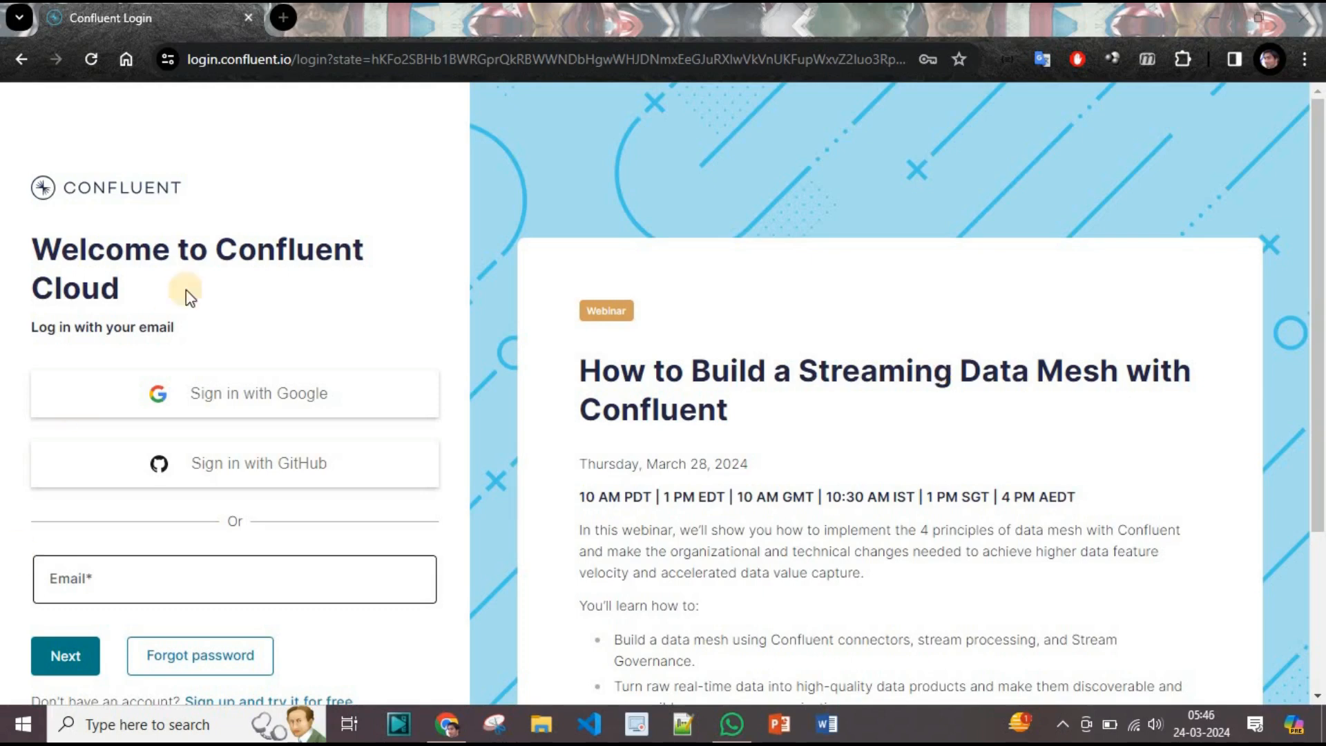
Sign in with Google and go to the Environments list.
click(305, 400)
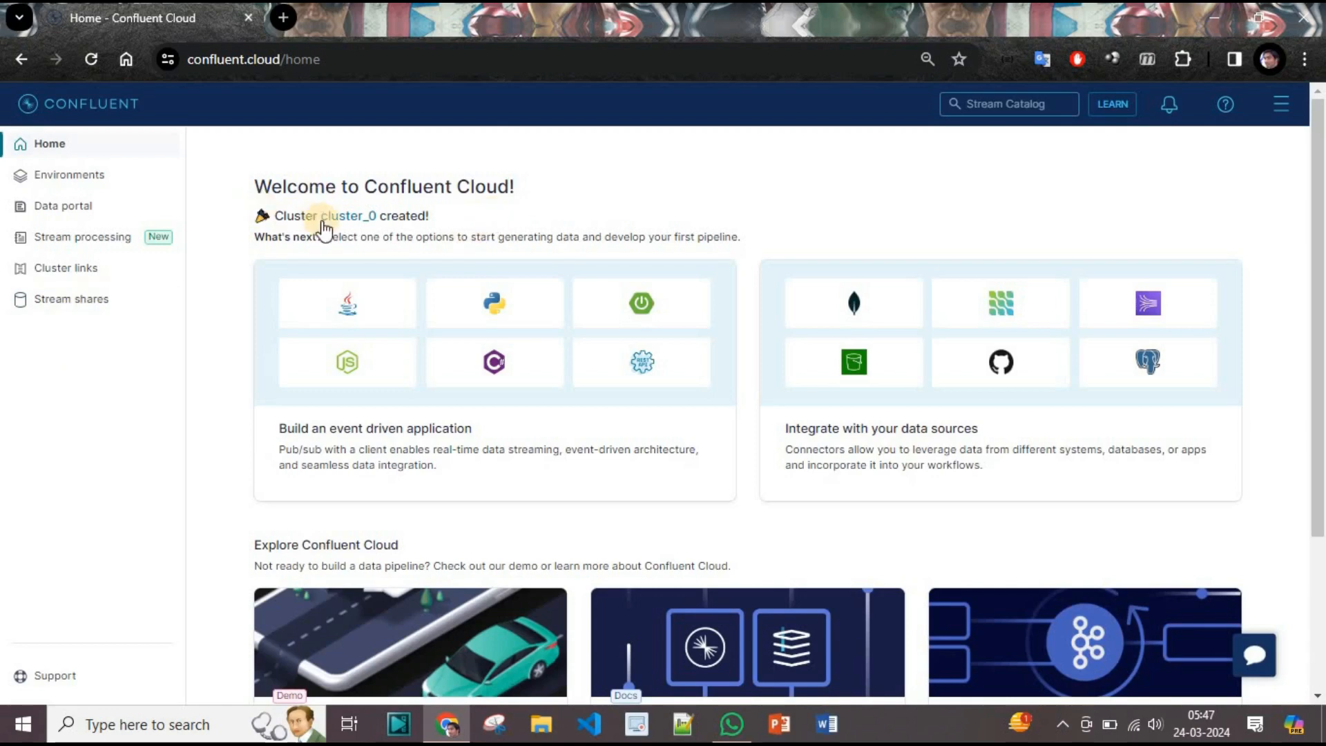
click(48, 177)
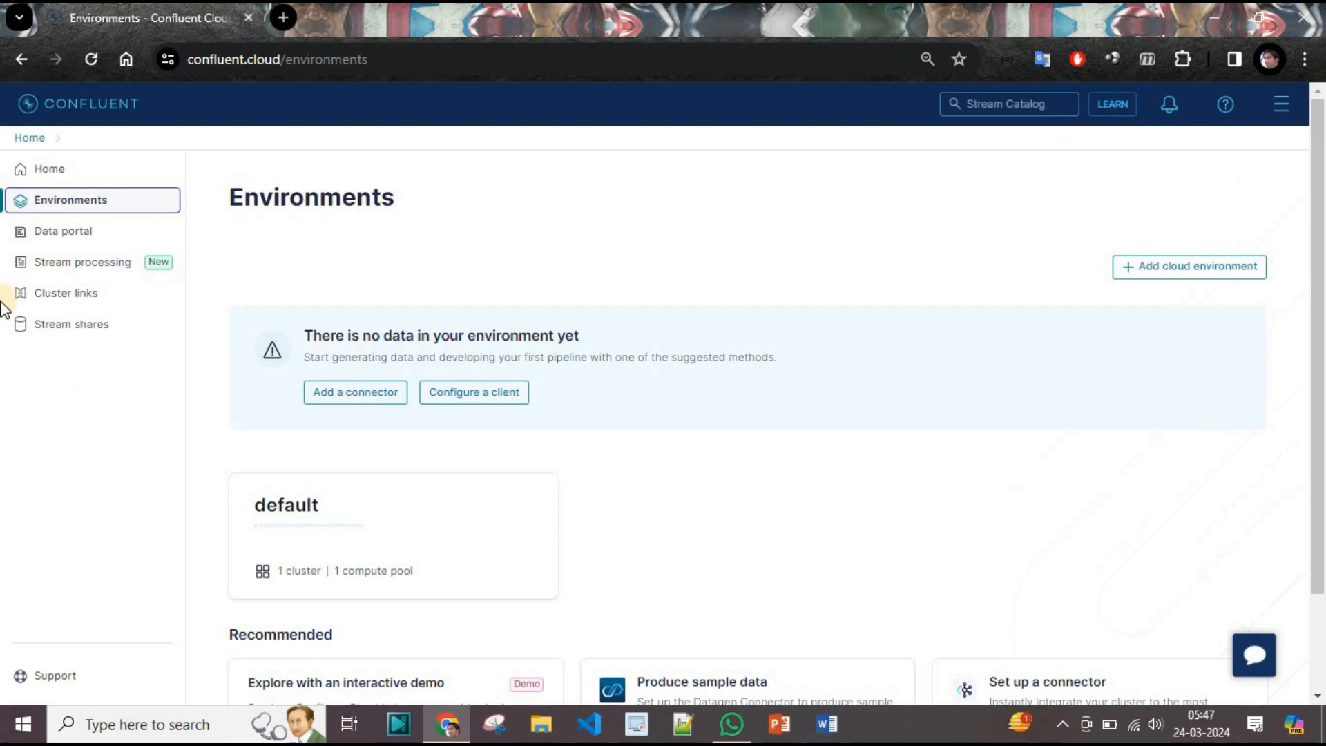
Enter the default environment and open the cluster_0 card's overview.
scroll(373, 545, down, 2)
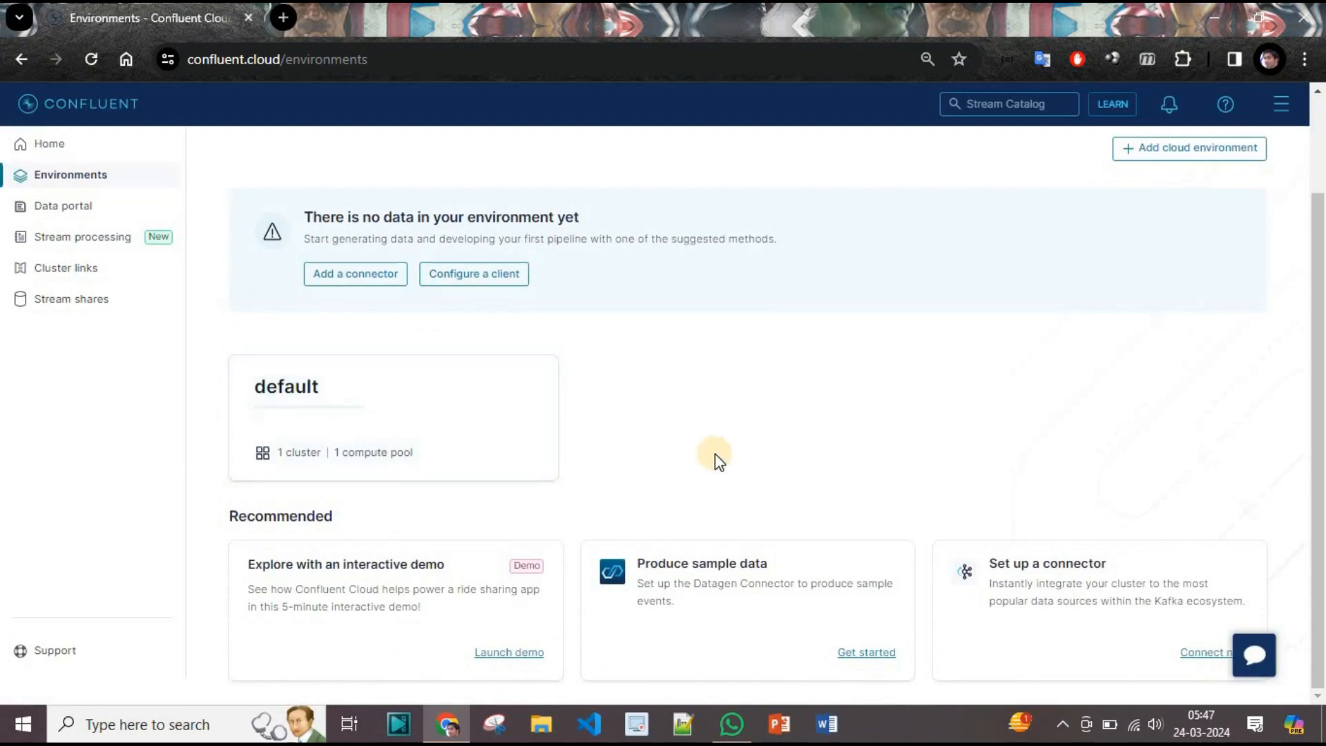
click(325, 395)
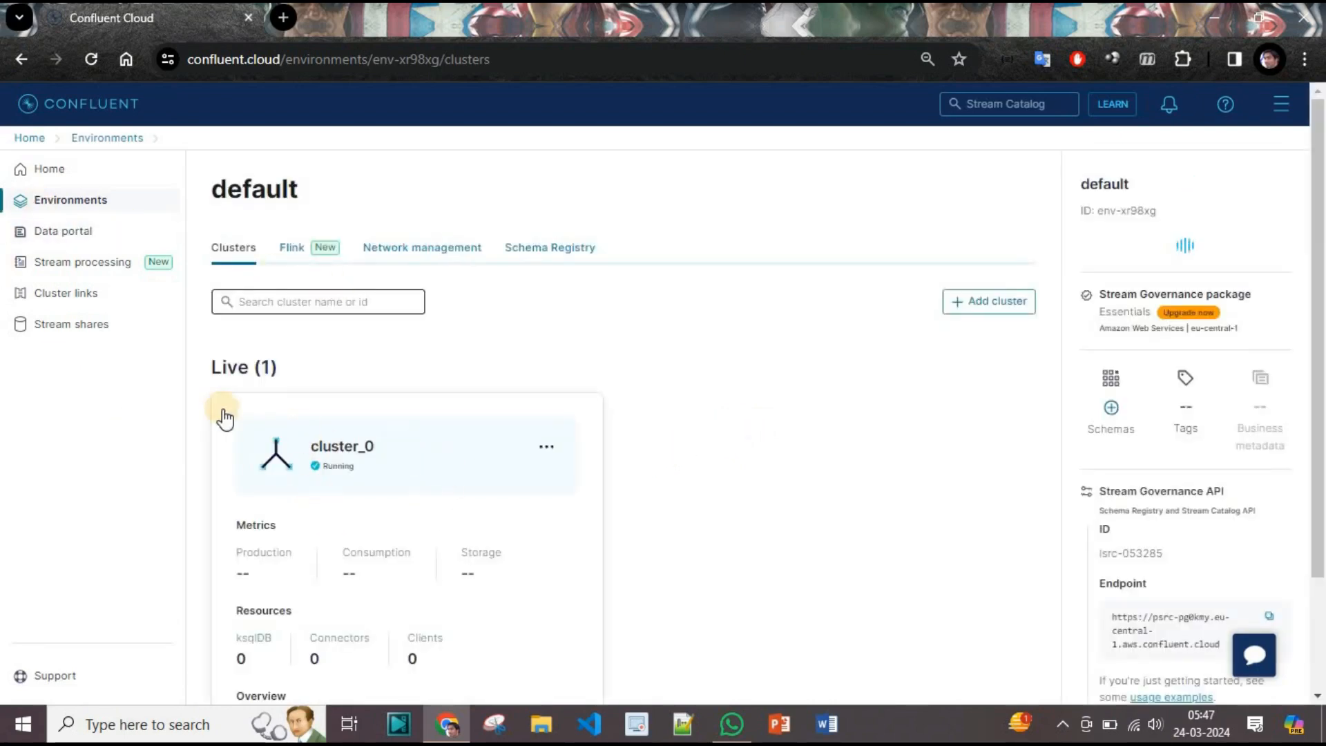
scroll(694, 473, down, 3)
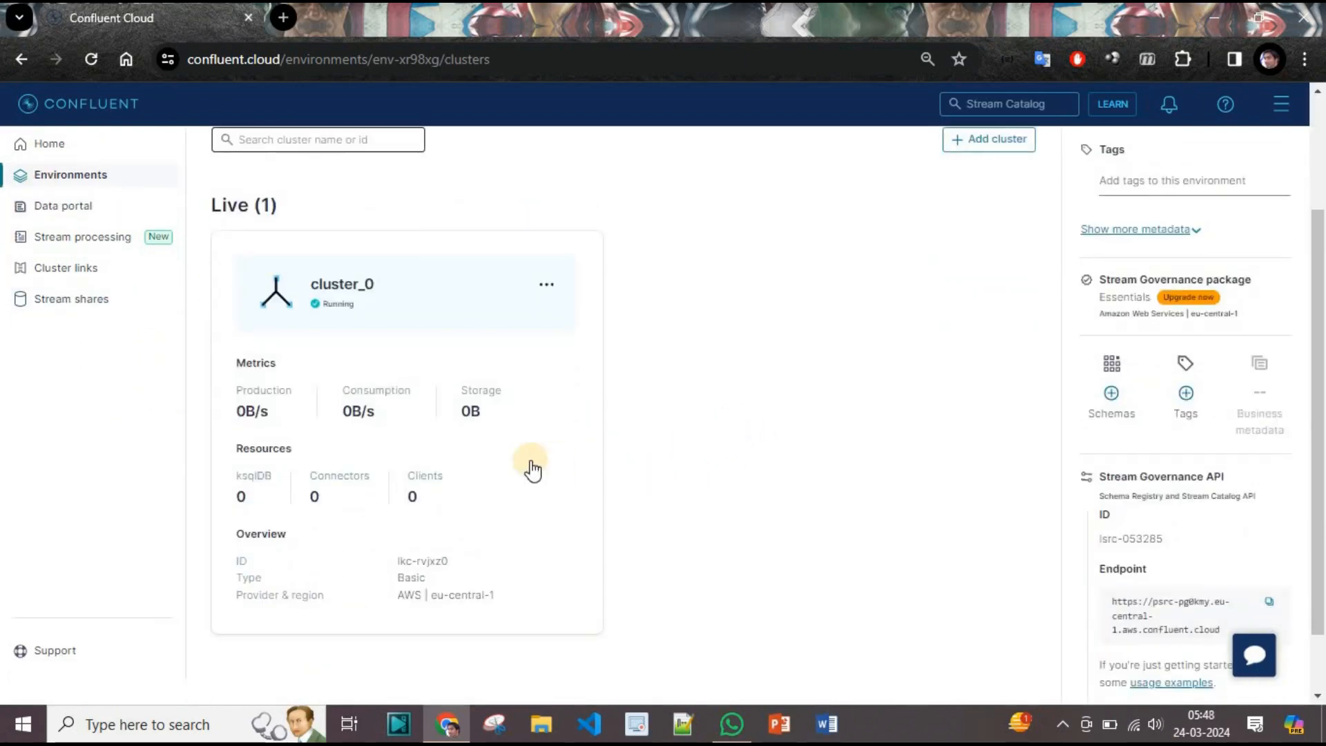
scroll(532, 467, up, 3)
scroll(462, 482, down, 3)
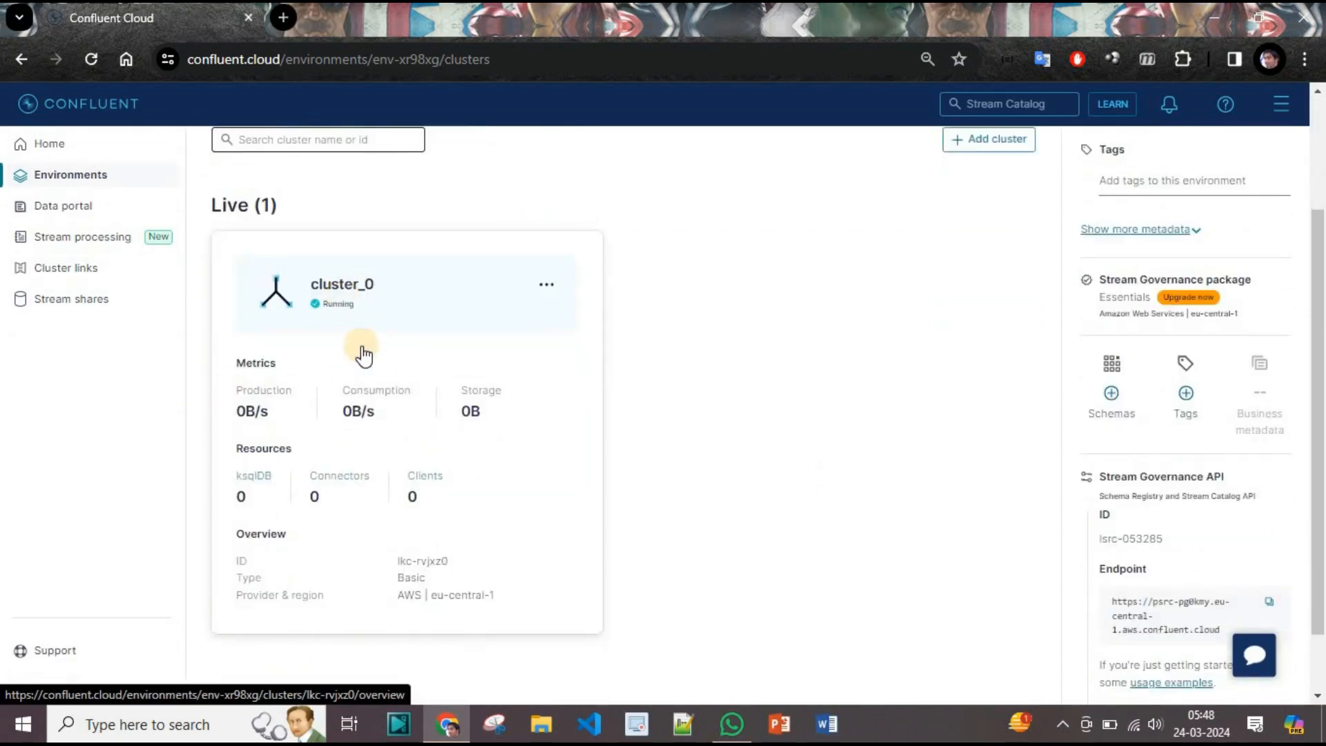
click(399, 295)
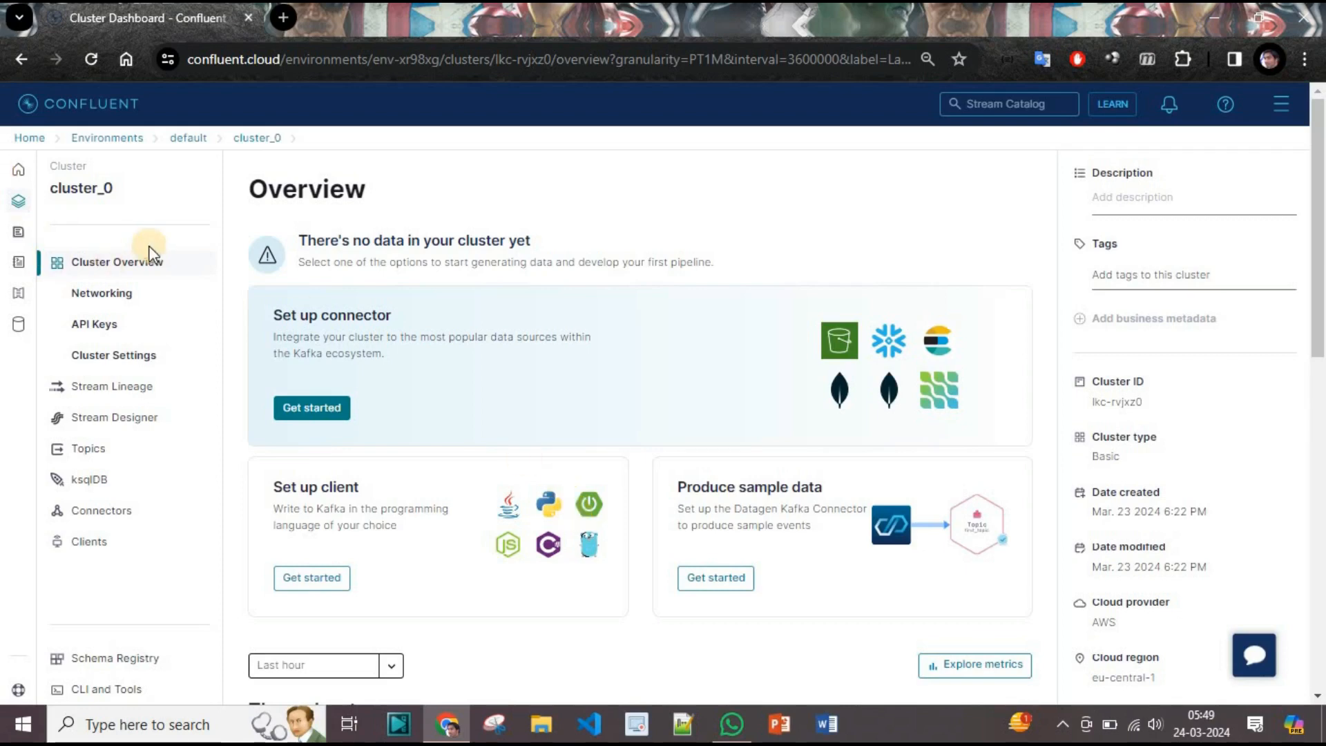
Go to API Keys in the cluster_0 sidebar.
click(114, 325)
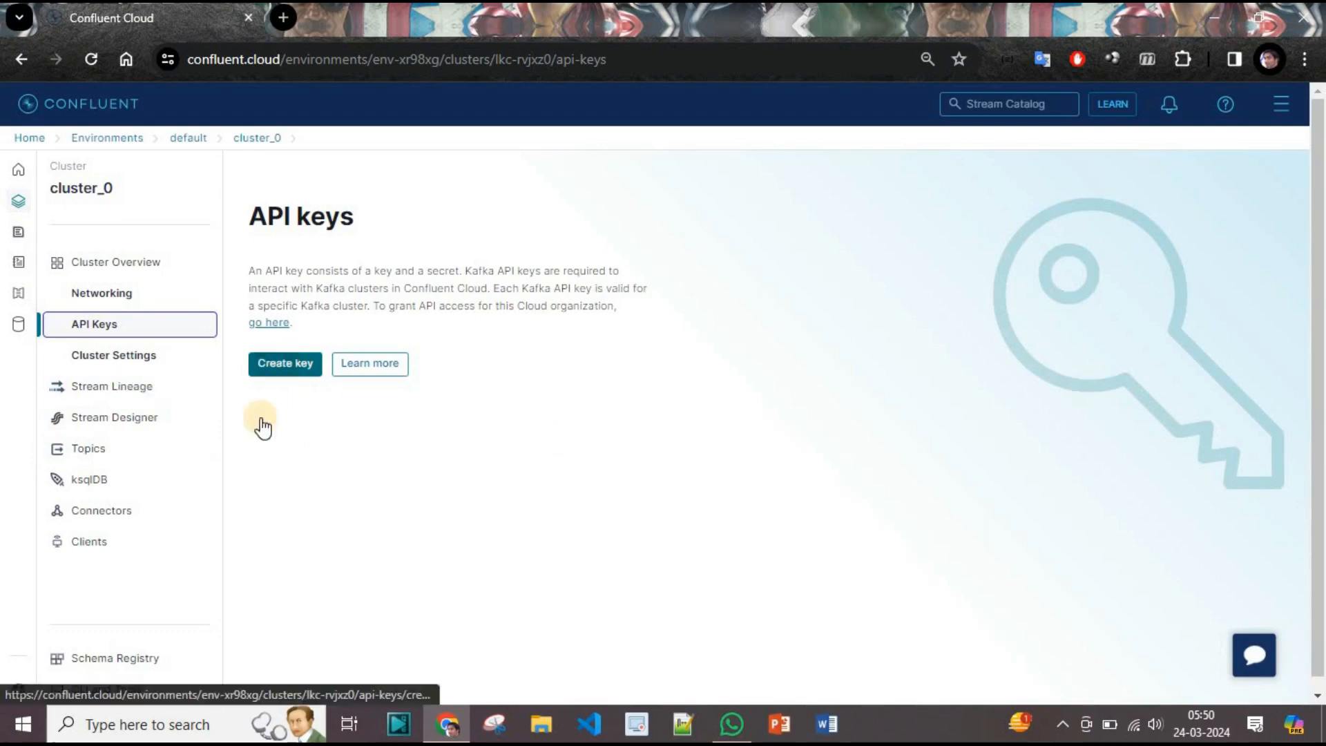
Begin creating a new API key for cluster_0.
click(289, 369)
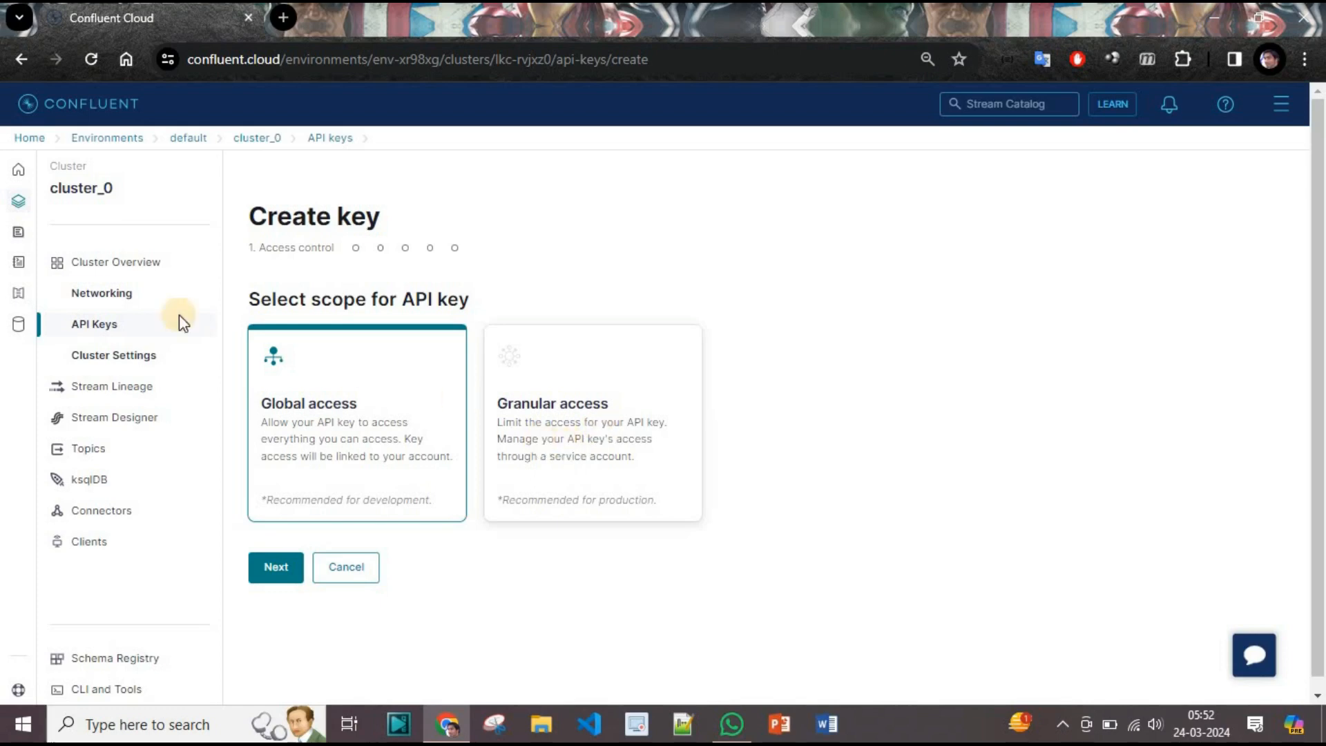
Generate a Global access key described 'Global_Confluent_API_Key' and download its credentials file.
click(269, 568)
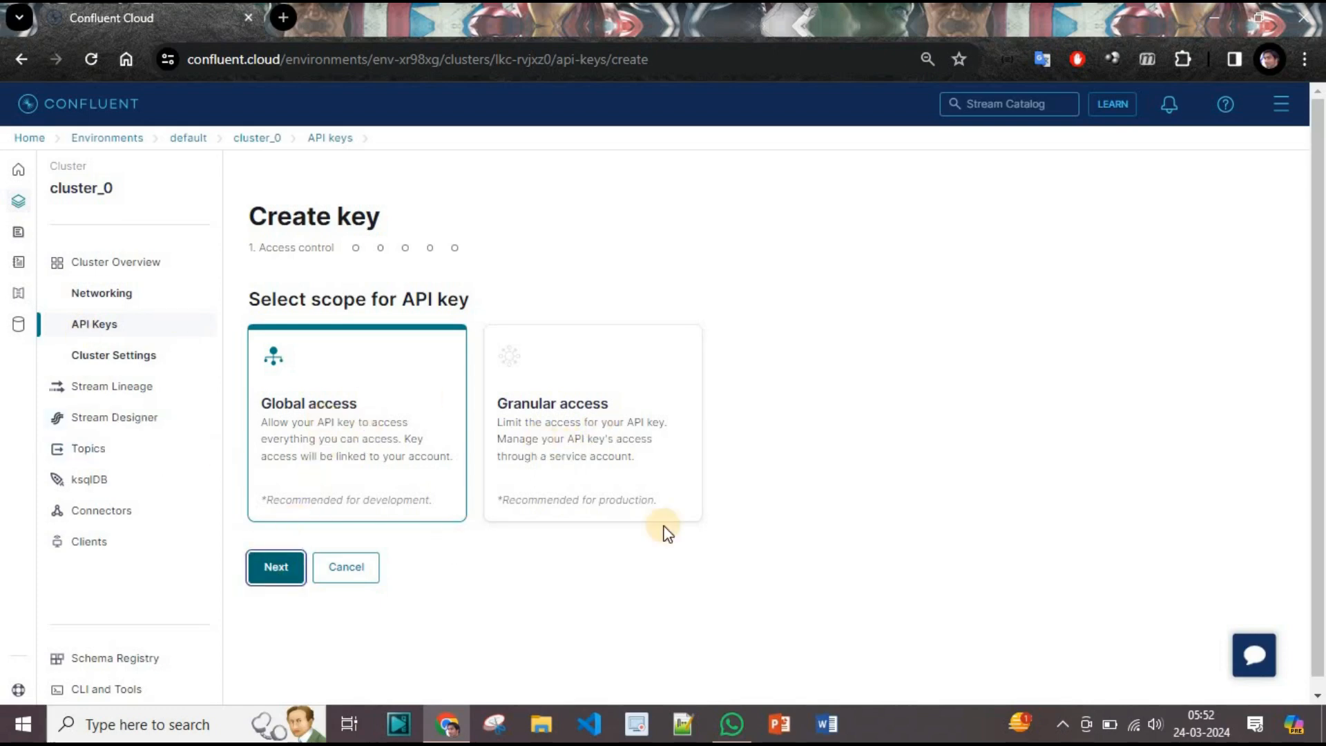
click(628, 538)
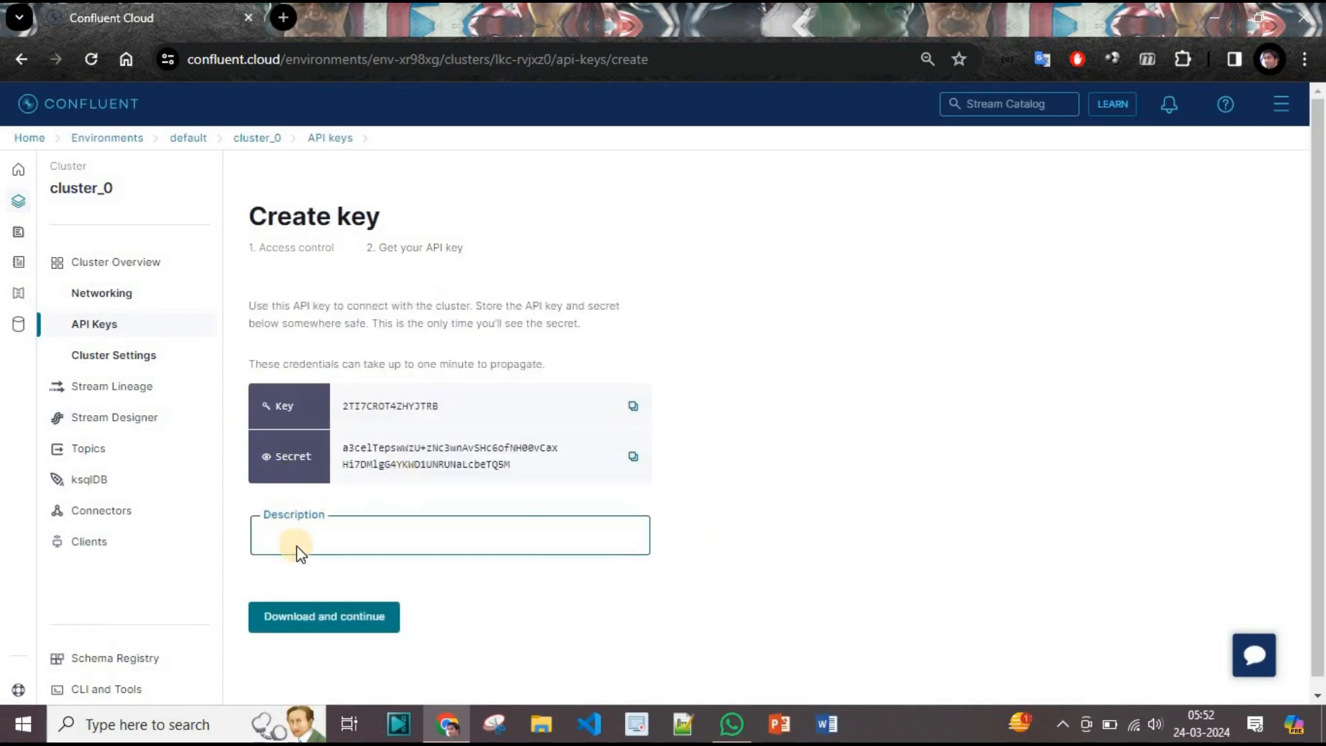
text(Global_Confluent_API_Key)
click(326, 617)
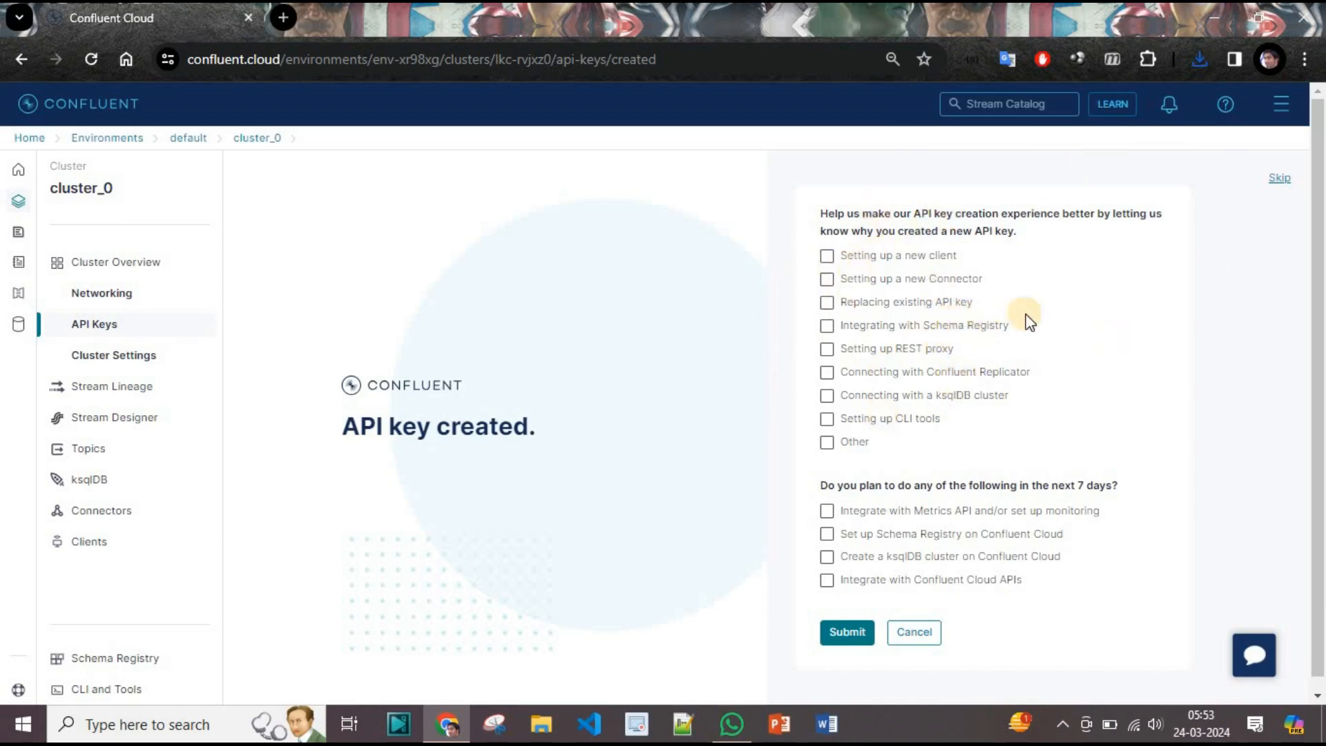
Skip the feedback survey and open the Global_Confluent_API_Key details.
click(1285, 185)
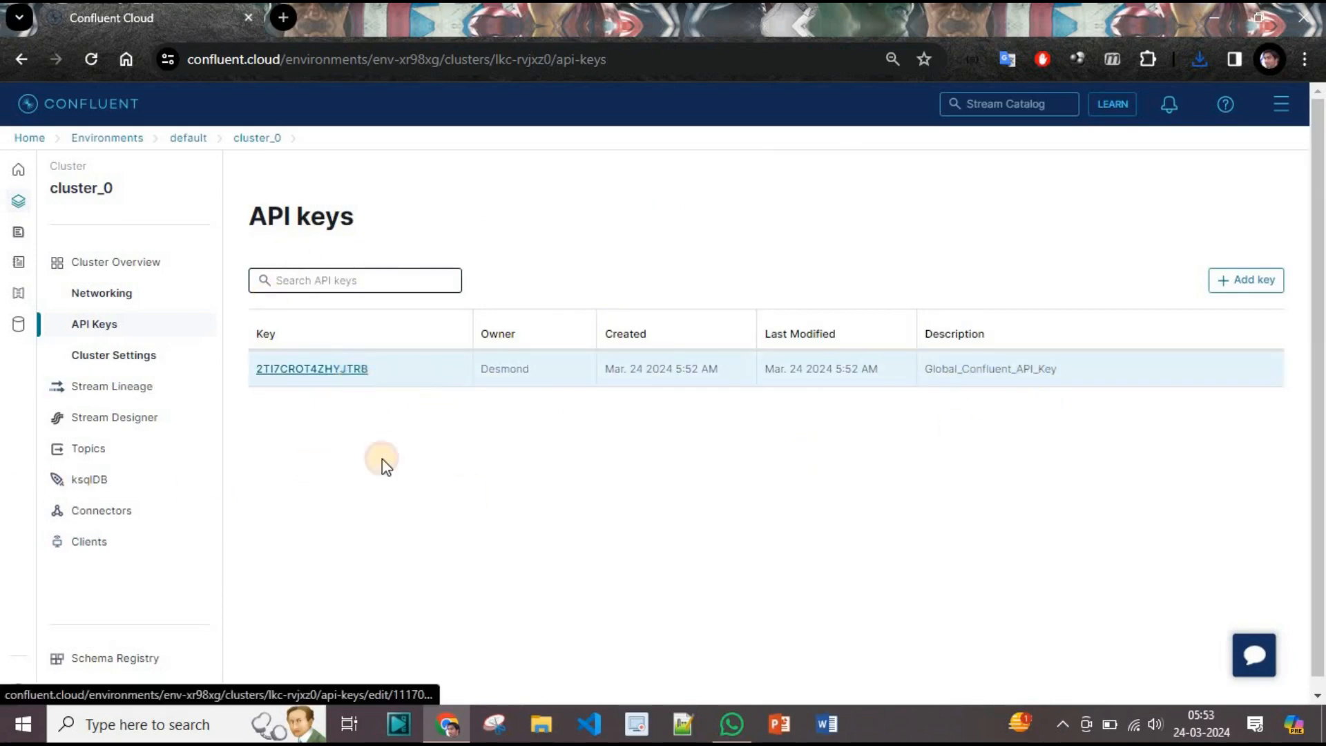
click(350, 371)
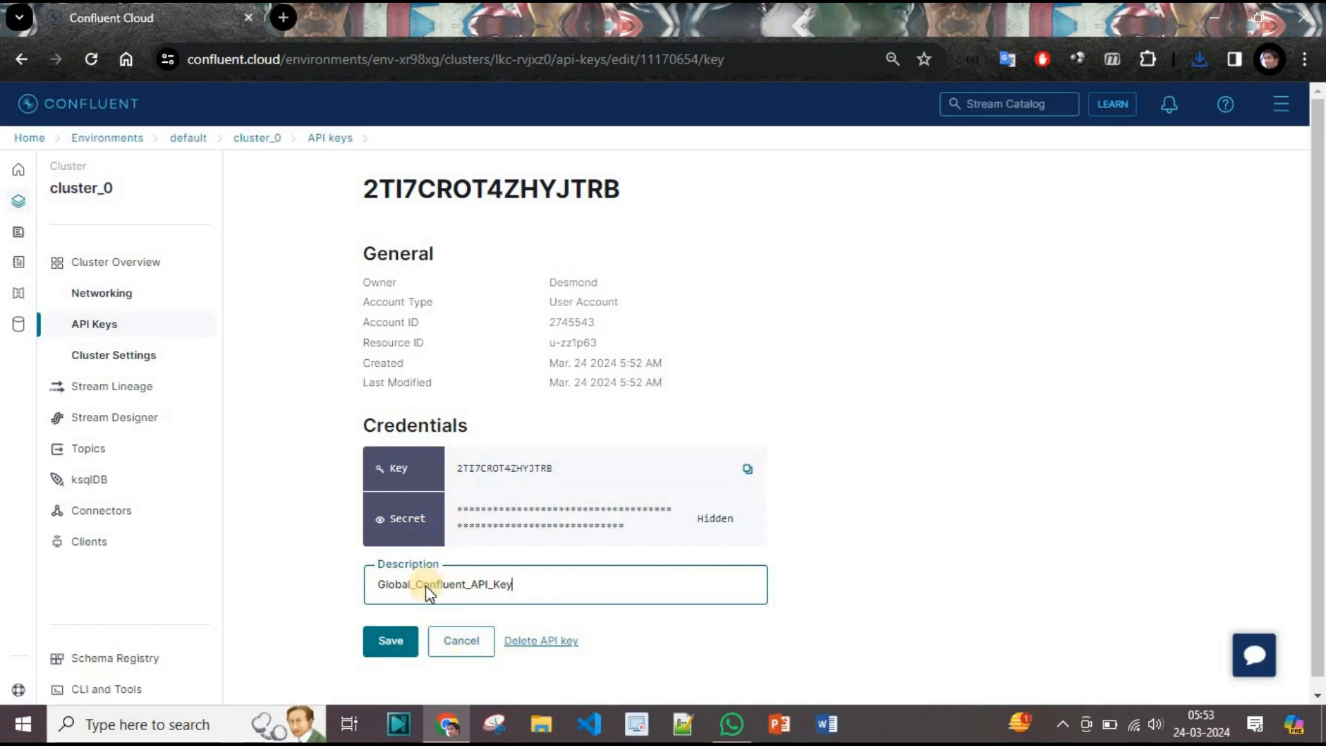
Go to Topics in the cluster_0 sidebar.
click(89, 451)
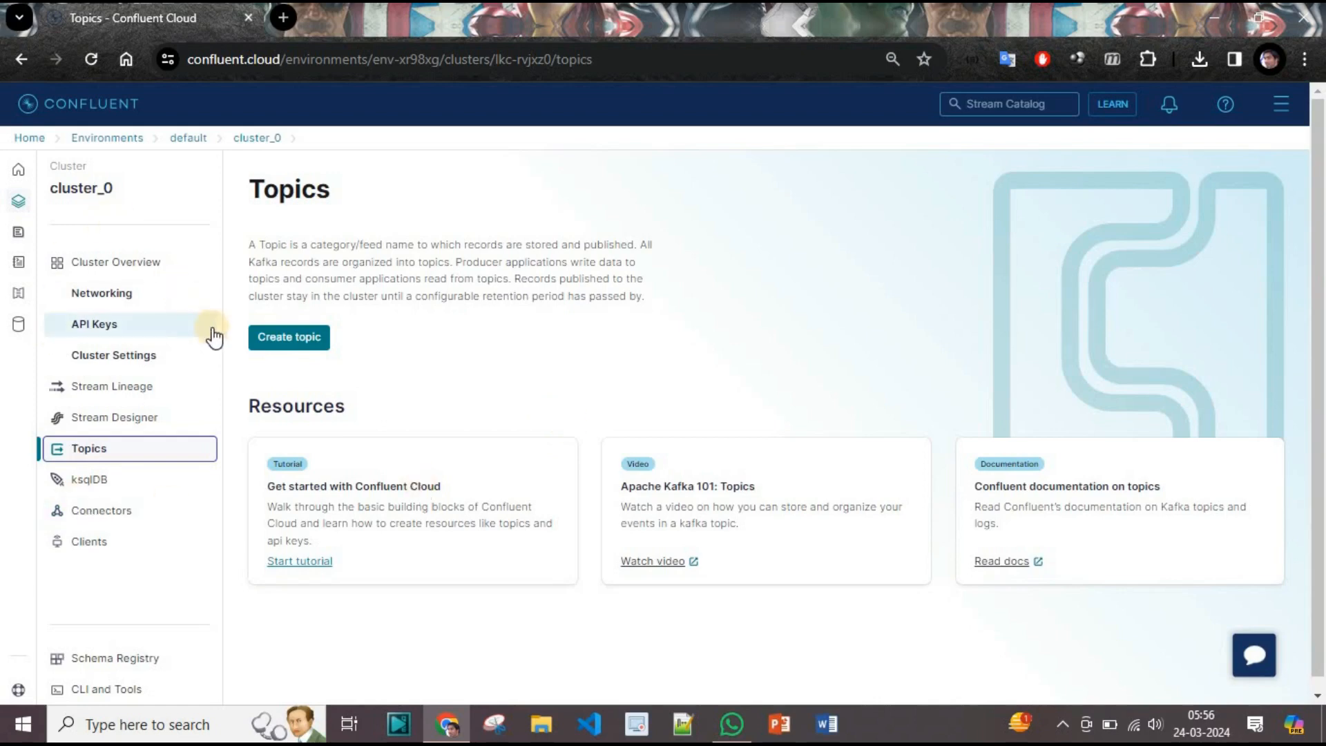
Create topic 'schema_enabled_avro_topic' with 1 partition, otherwise using default settings.
click(252, 336)
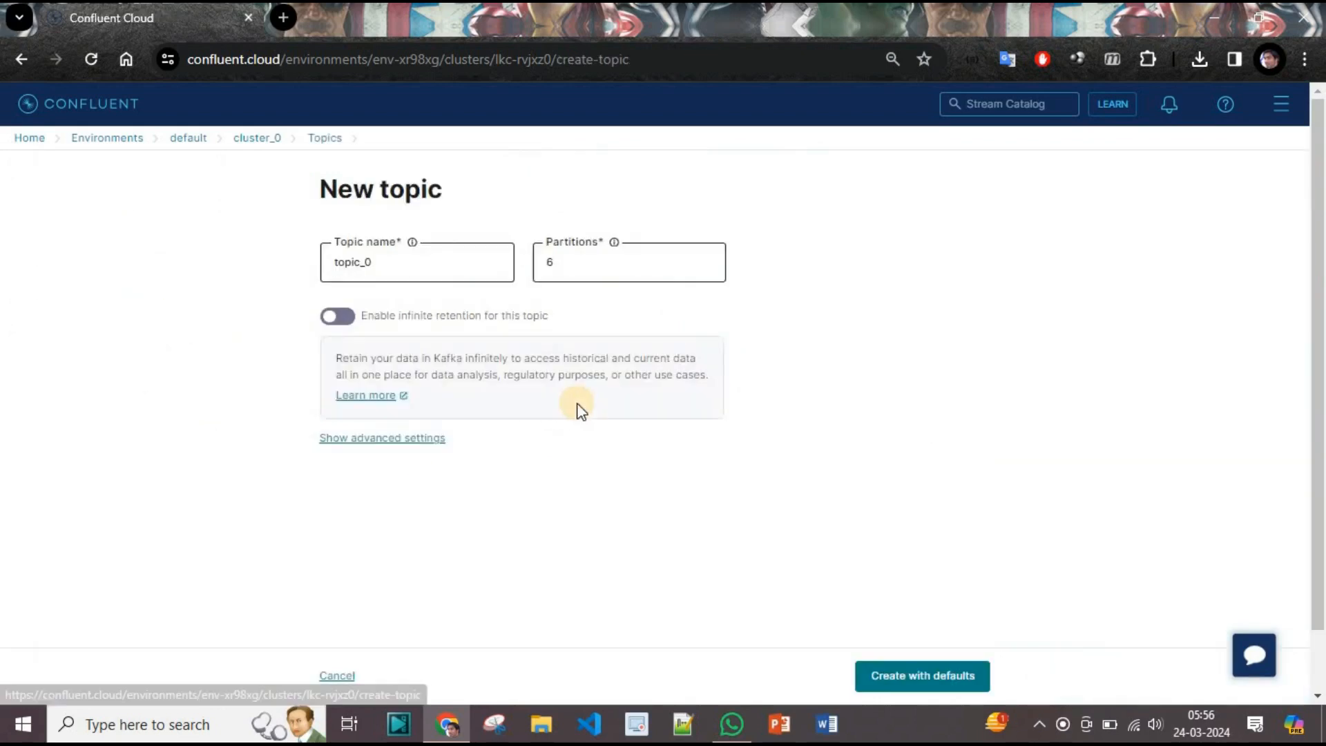
click(421, 267)
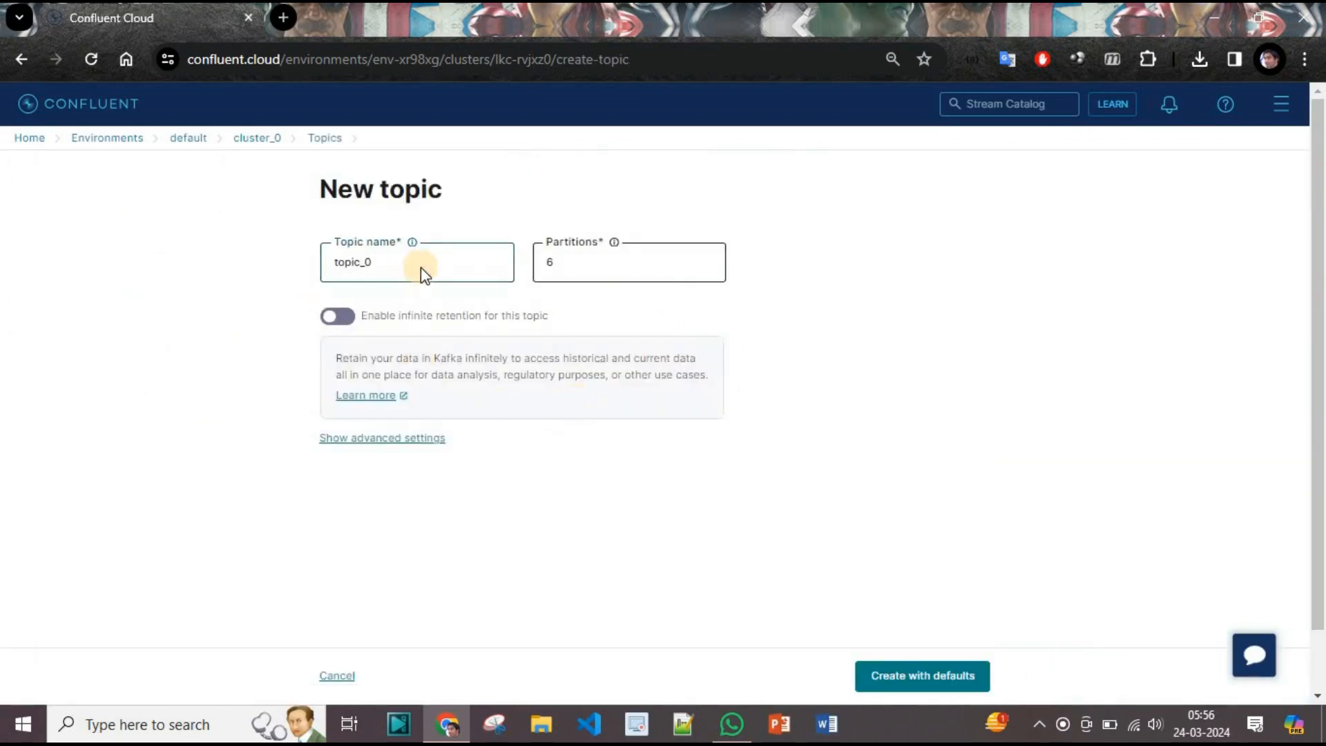
key(BackSpace)
key(BackSpace)
key(BackSpace)
key(BackSpace)
key(BackSpace)
key(BackSpace)
key(BackSpace)
text(schema)
text(_enabled_avro_topic)
click(628, 261)
key(BackSpace)
text(1)
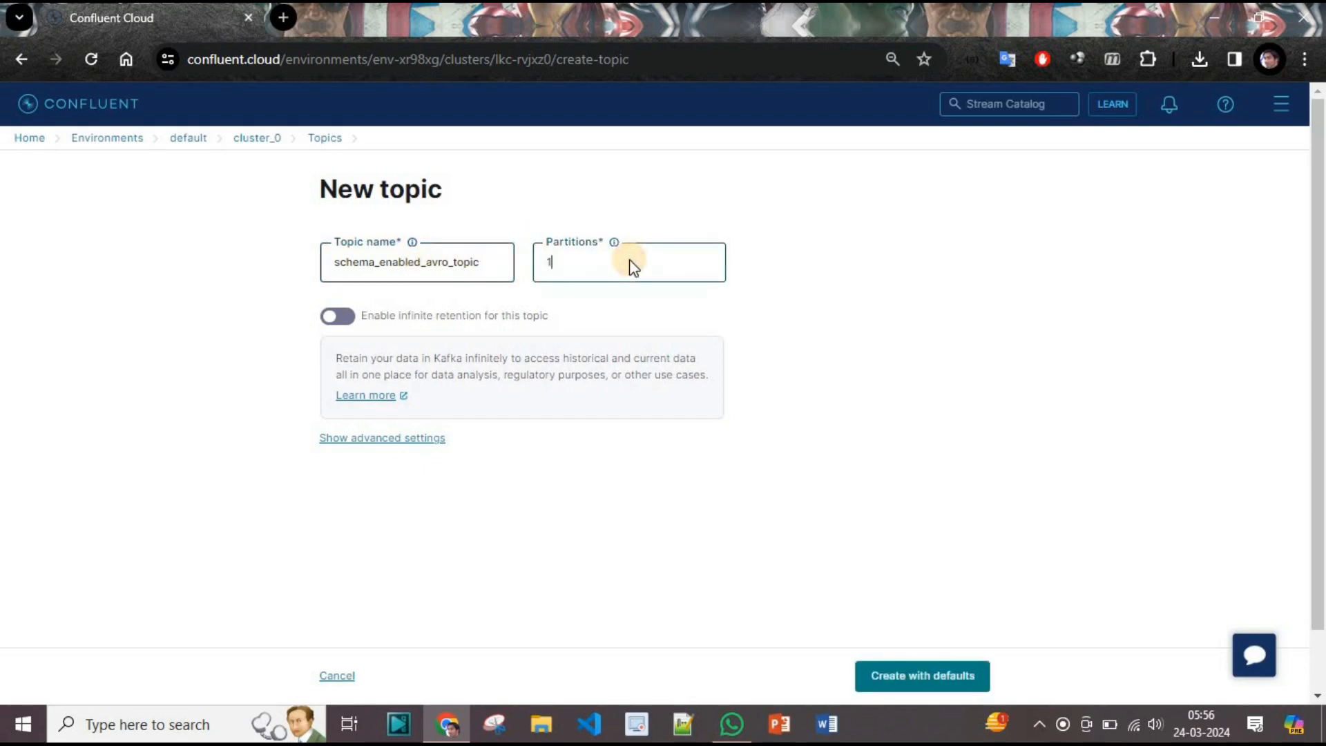
click(971, 676)
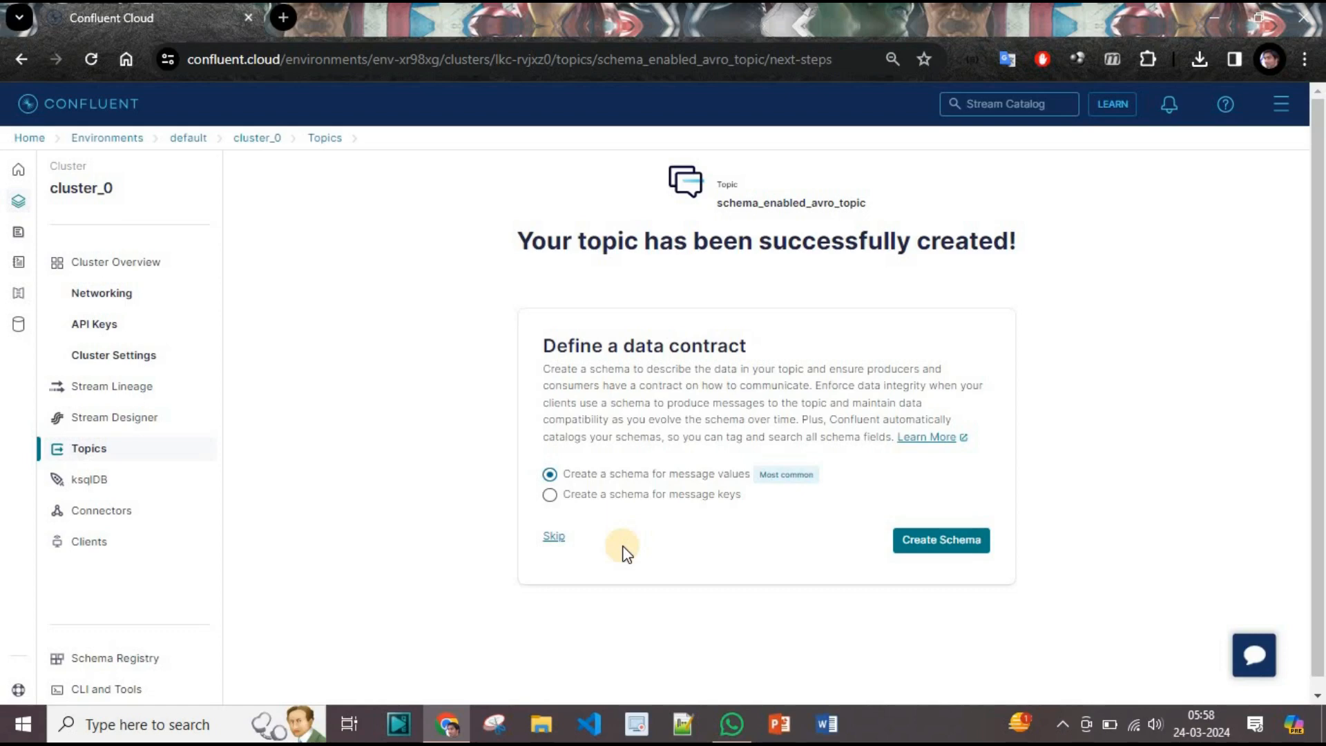
Start adding a value schema for schema_enabled_avro_topic.
click(939, 546)
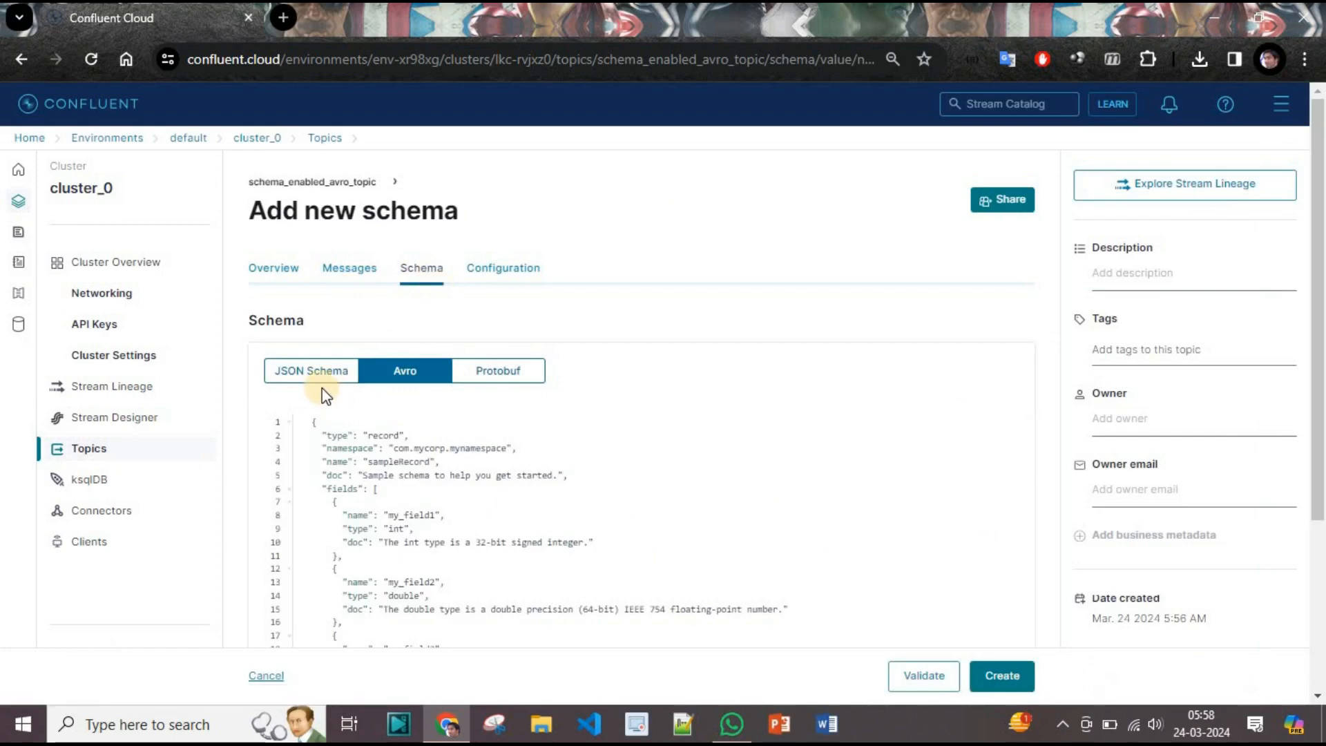
Rename the schema fields to id, price and description, then validate and create the Avro schema.
scroll(784, 490, down, 3)
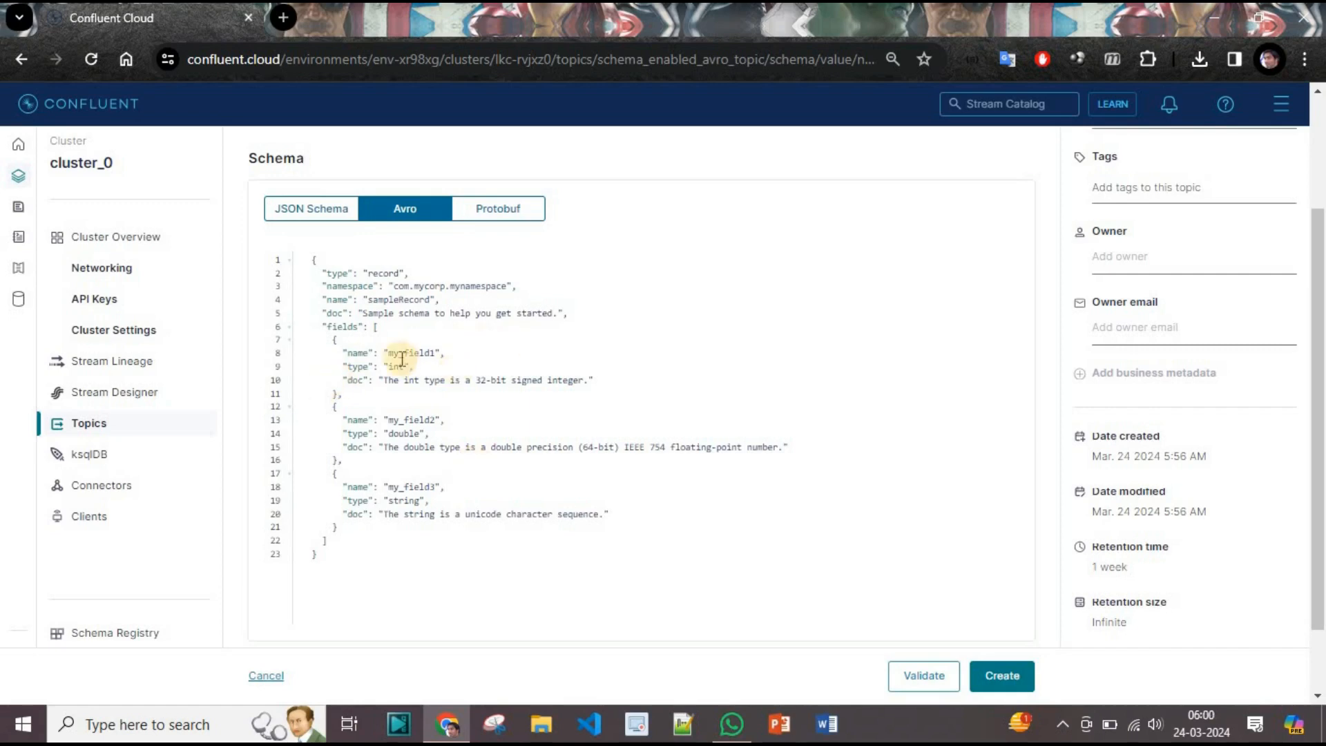
click(408, 353)
double_click(408, 354)
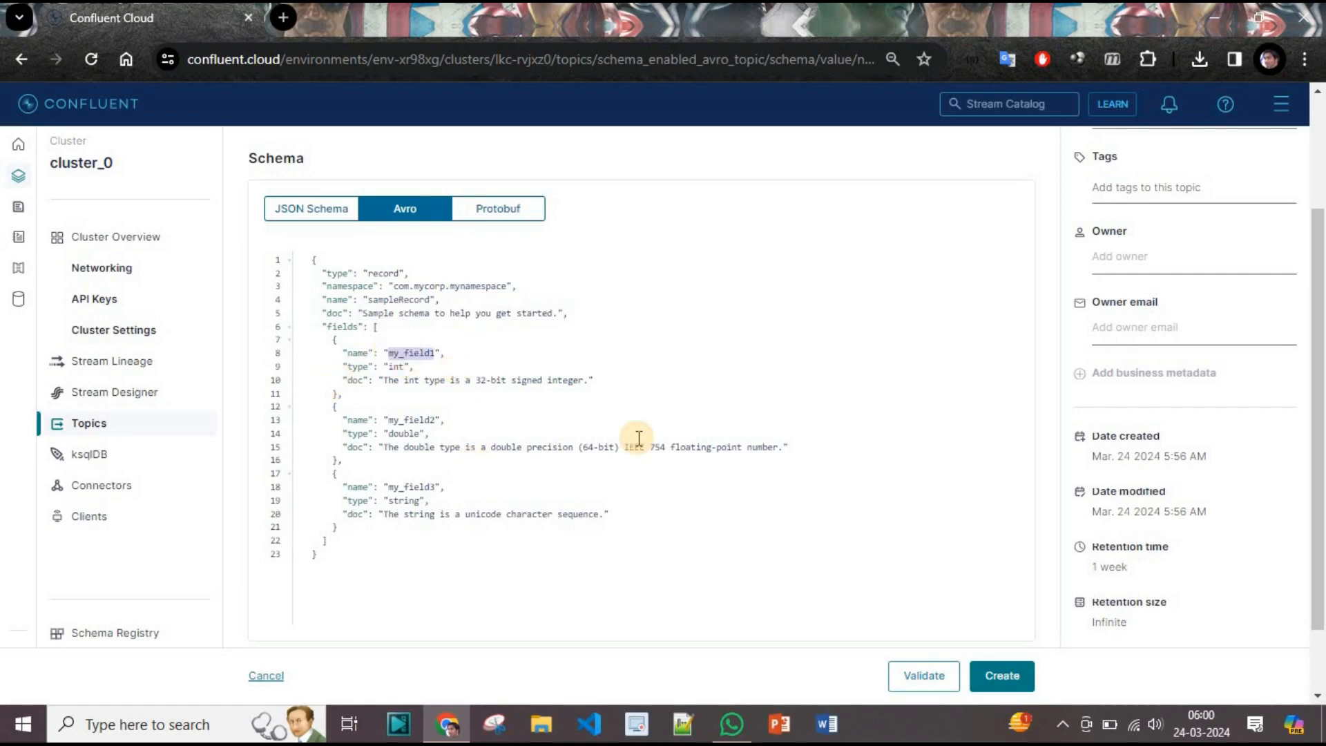
text(id)
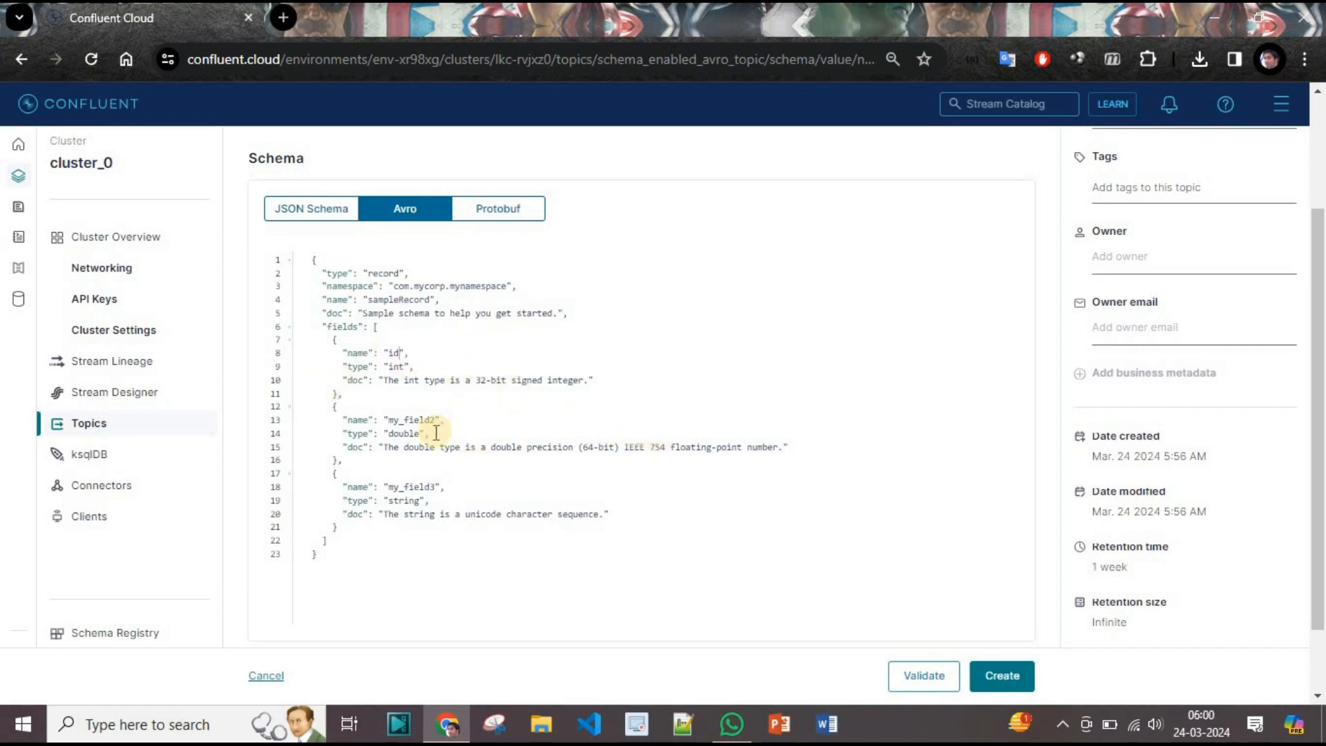
double_click(416, 419)
text(pric)
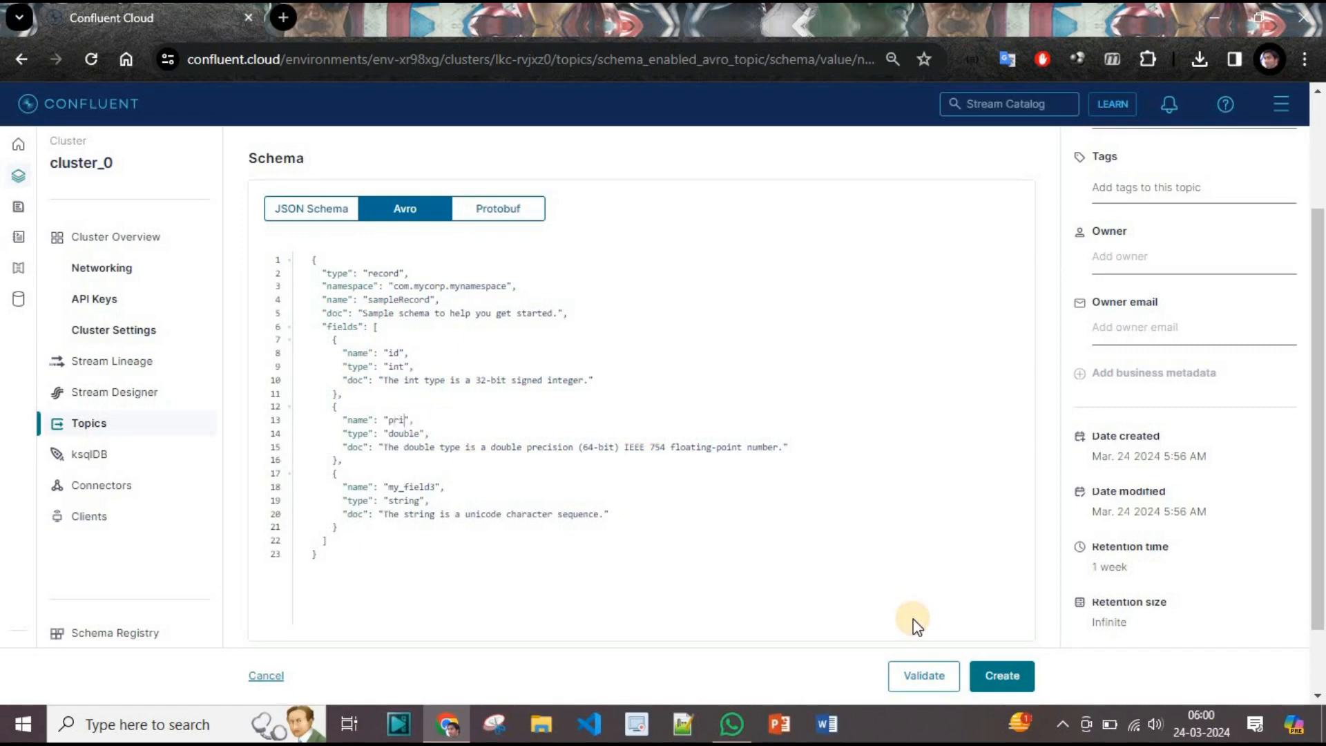
double_click(408, 487)
text(description)
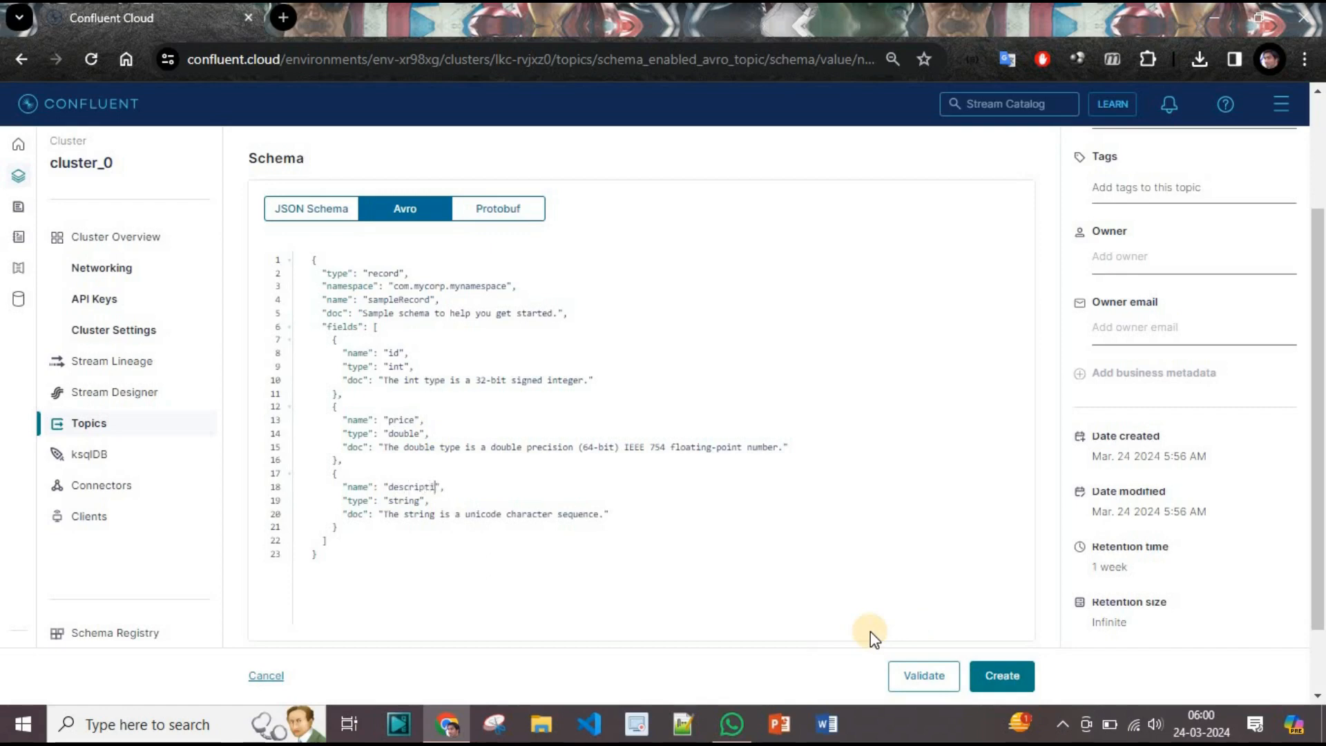
click(924, 675)
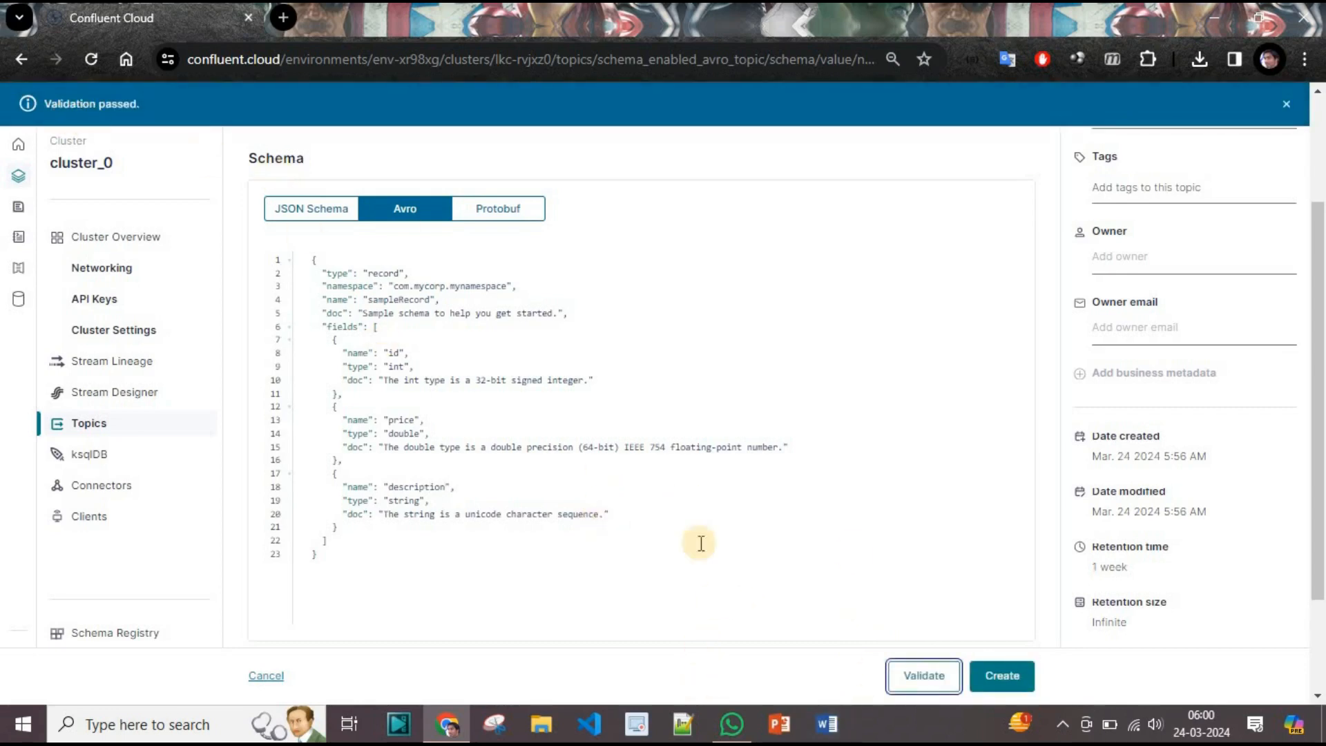
click(1002, 675)
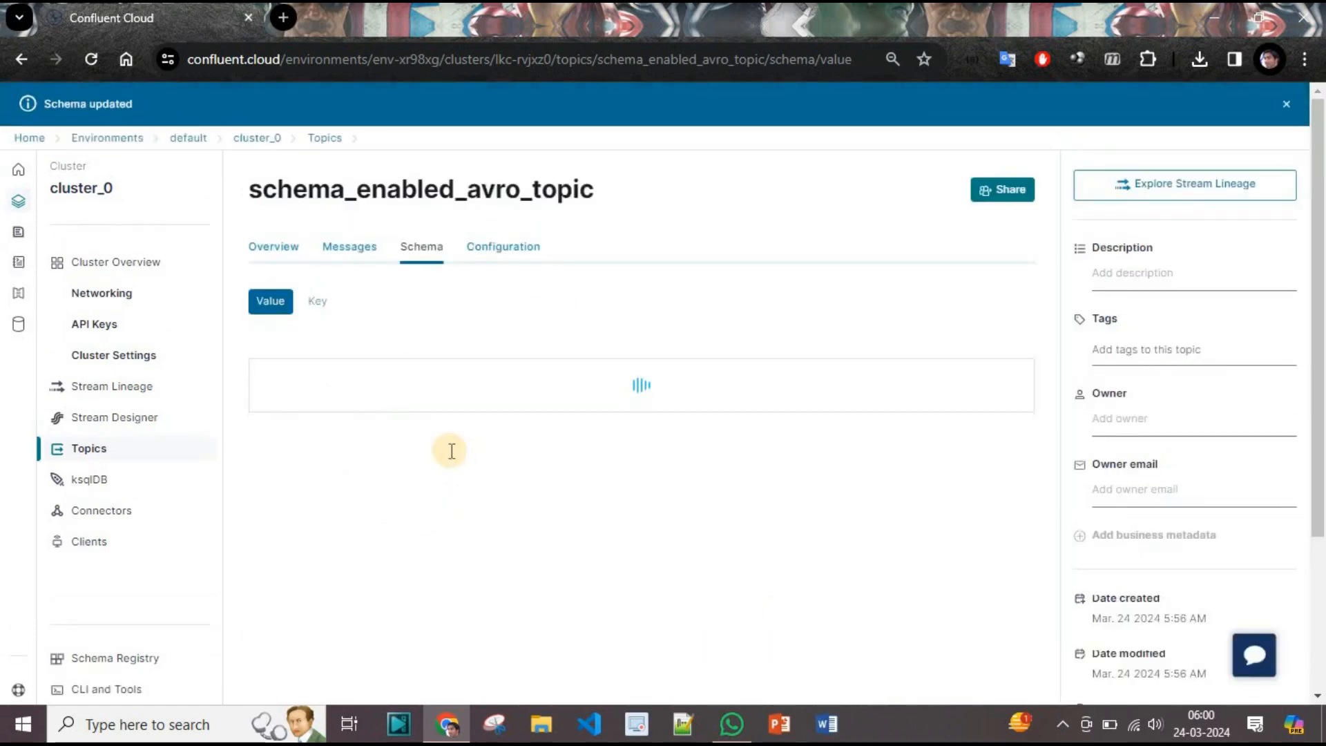
Expand the saved schema's fields and the id, price and description nodes.
scroll(421, 373, down, 2)
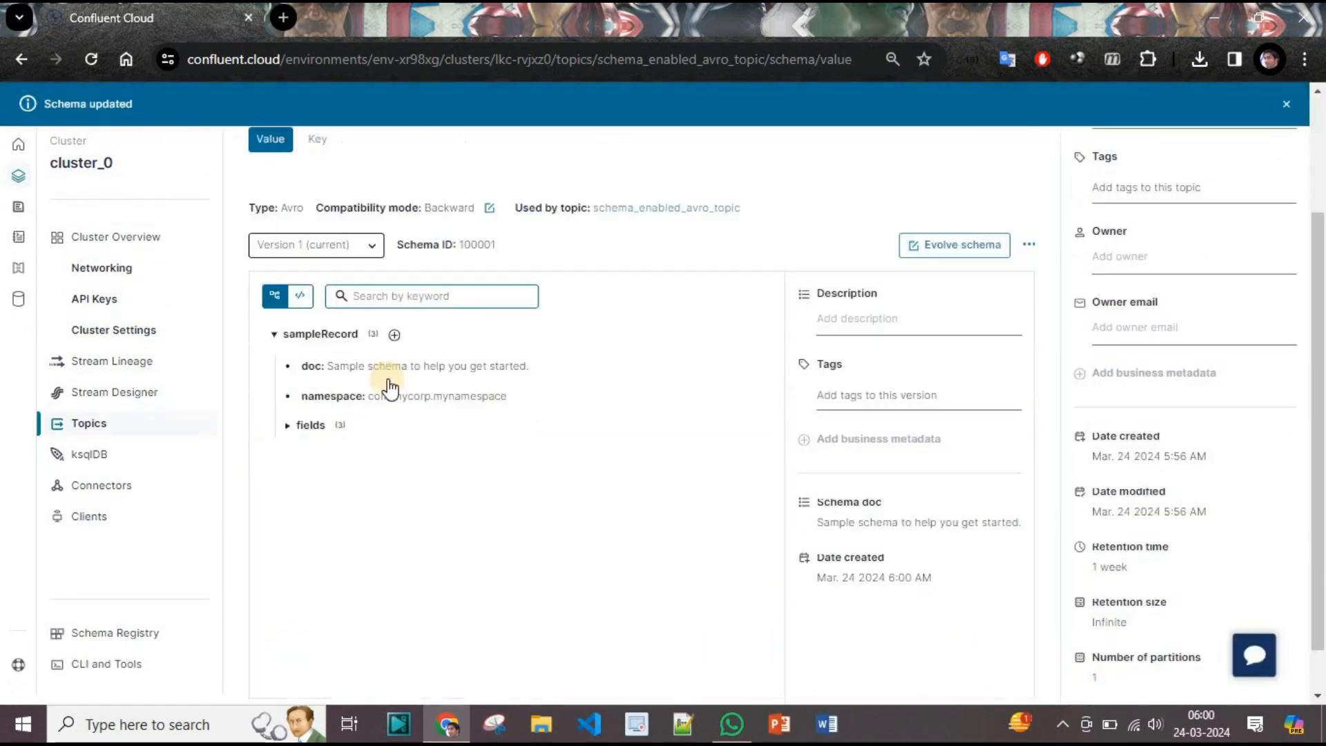
click(289, 425)
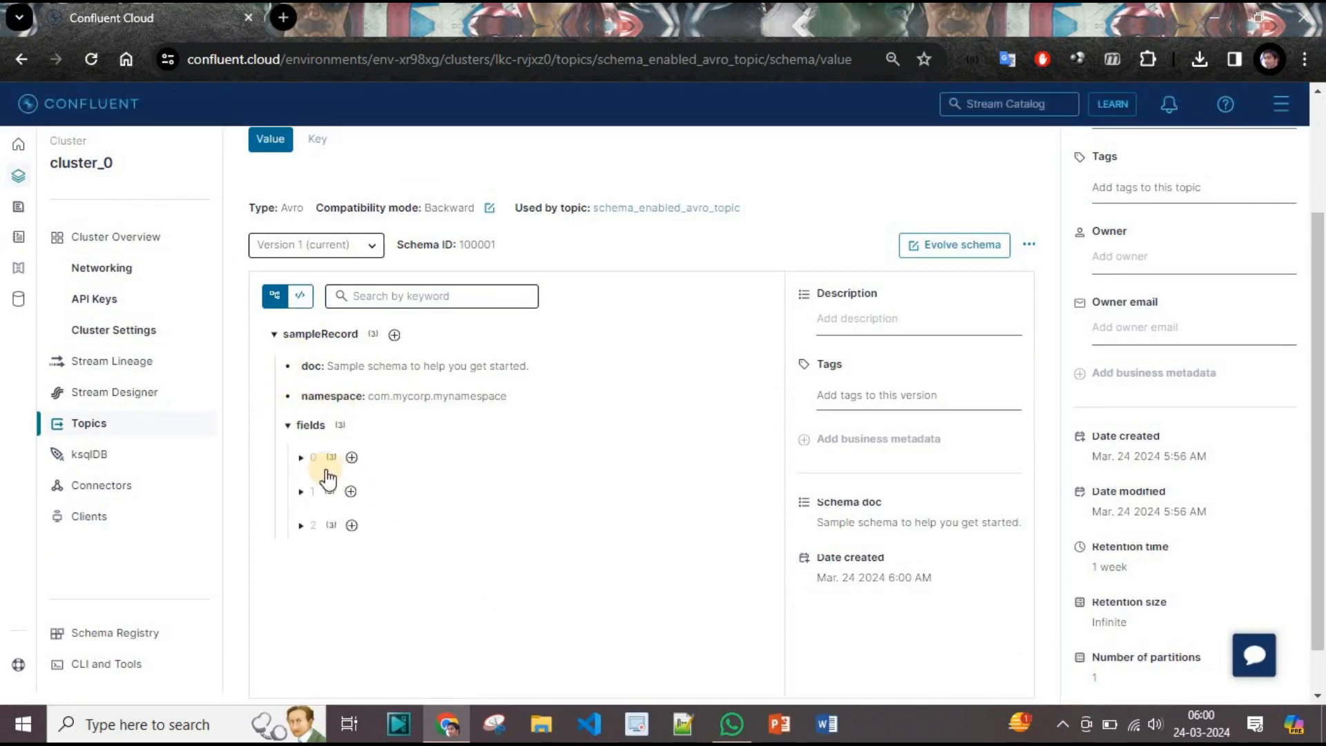
click(302, 457)
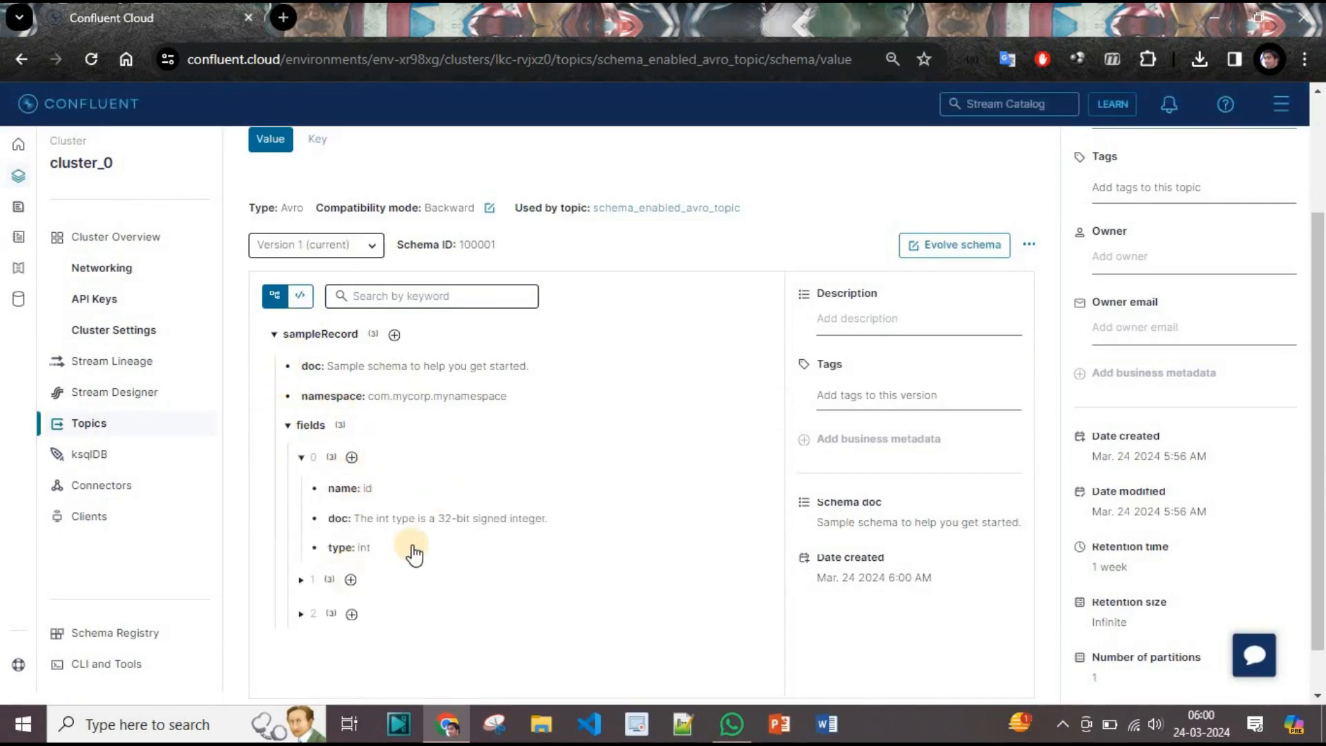
scroll(387, 539, down, 1)
click(302, 522)
scroll(324, 521, down, 1)
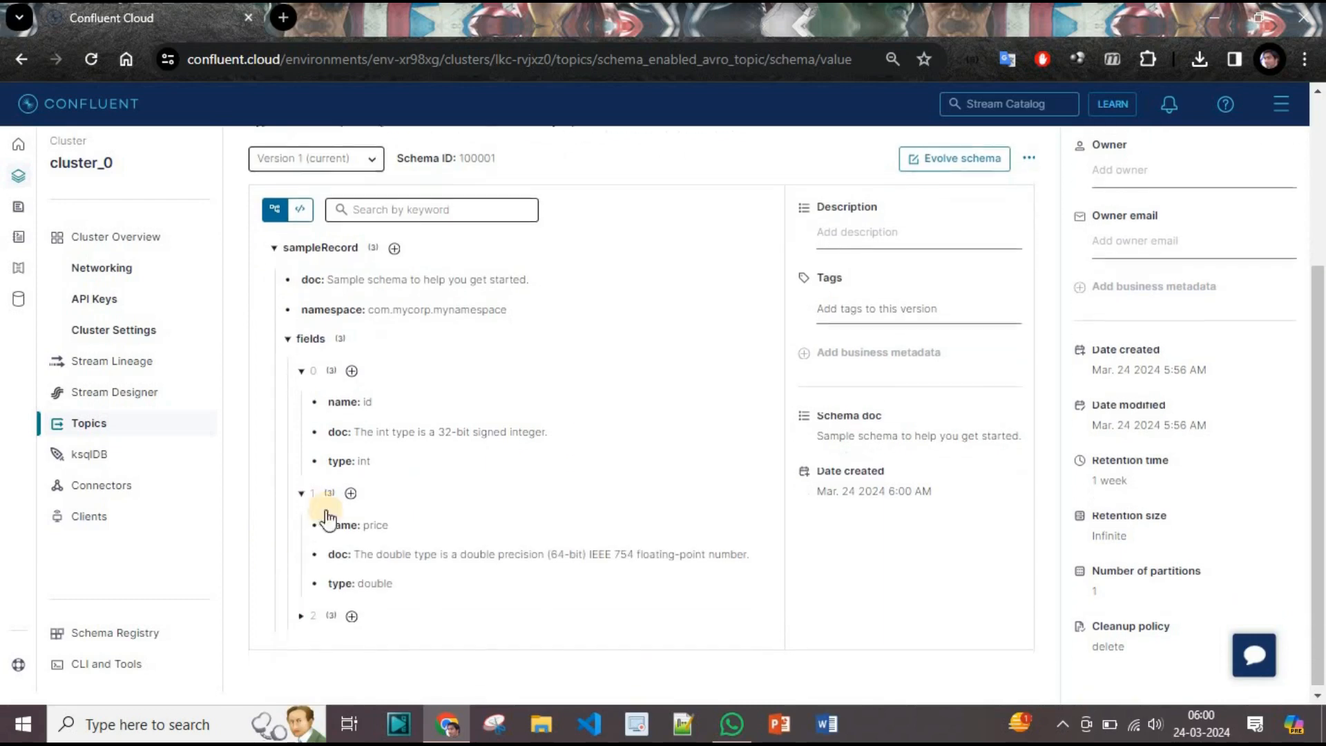
click(302, 614)
scroll(297, 611, down, 1)
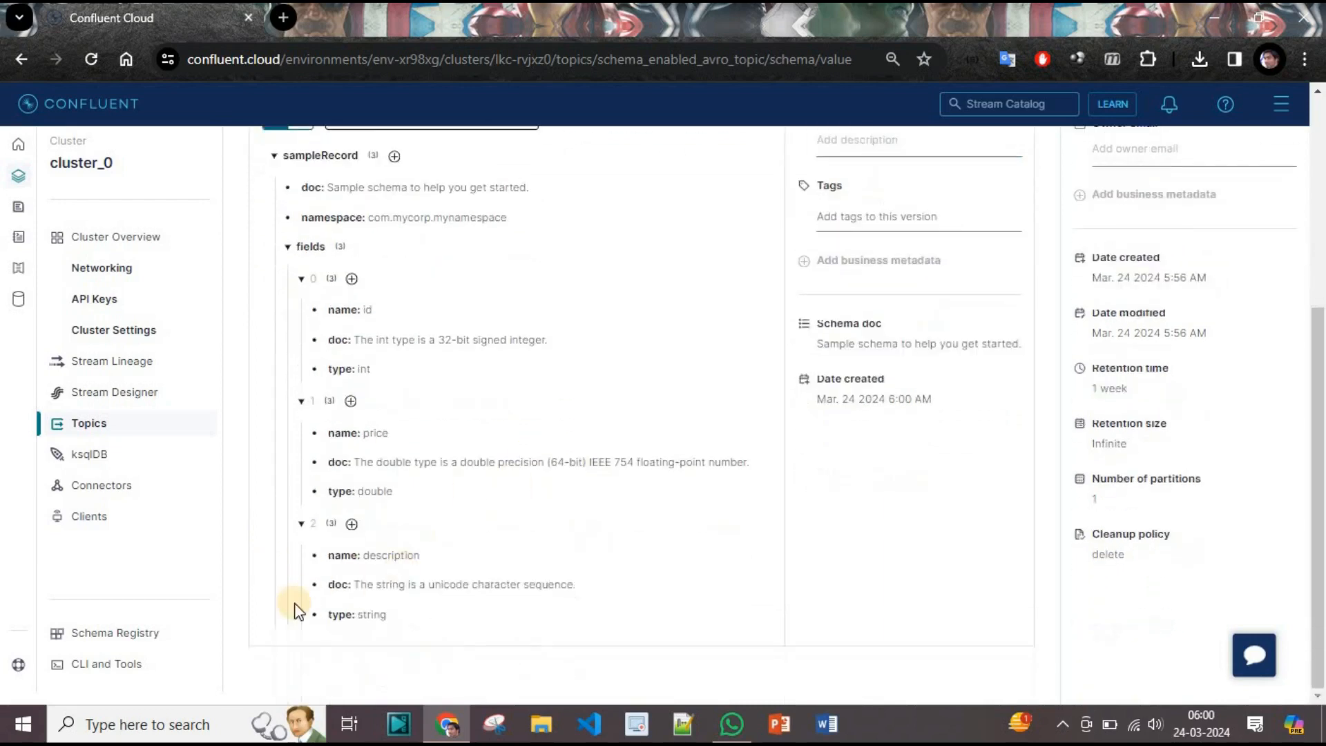
scroll(674, 382, up, 2)
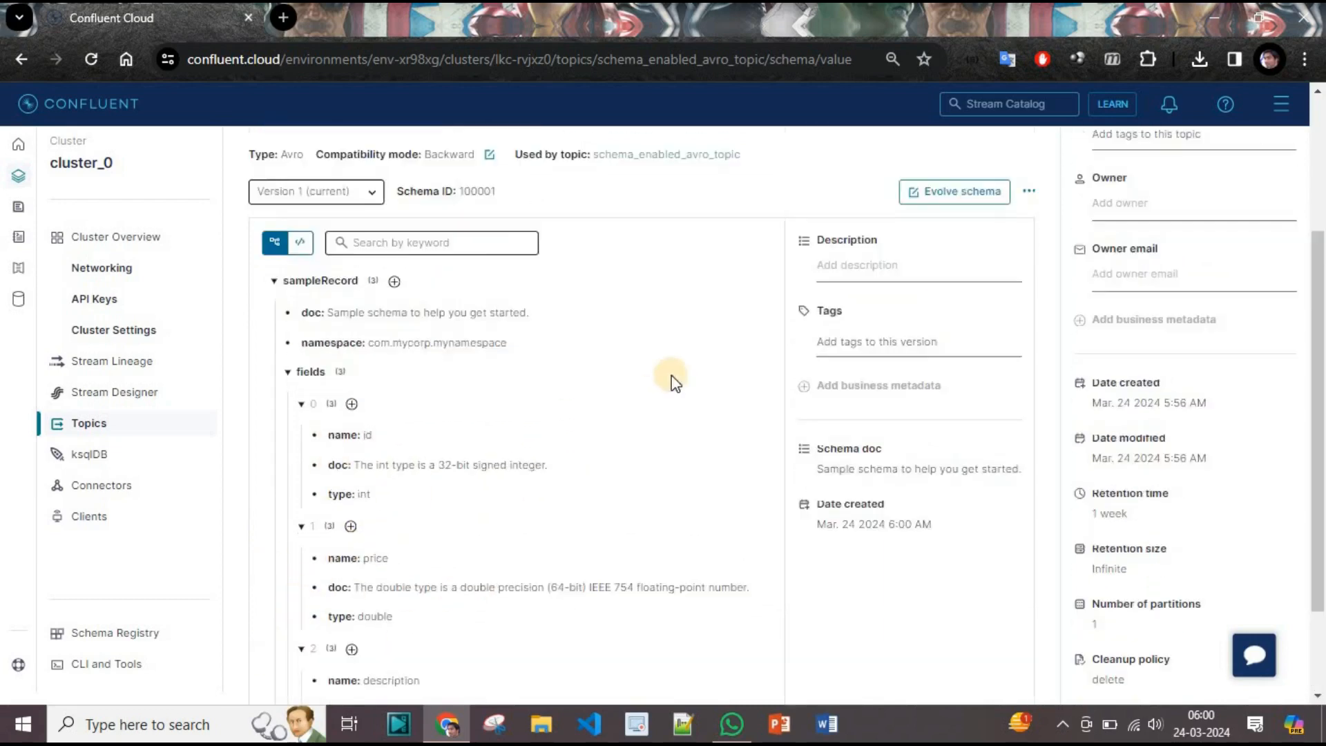
scroll(673, 382, up, 3)
Show the schema as raw JSON, then go to the topic's Configuration page.
click(300, 459)
scroll(702, 376, down, 3)
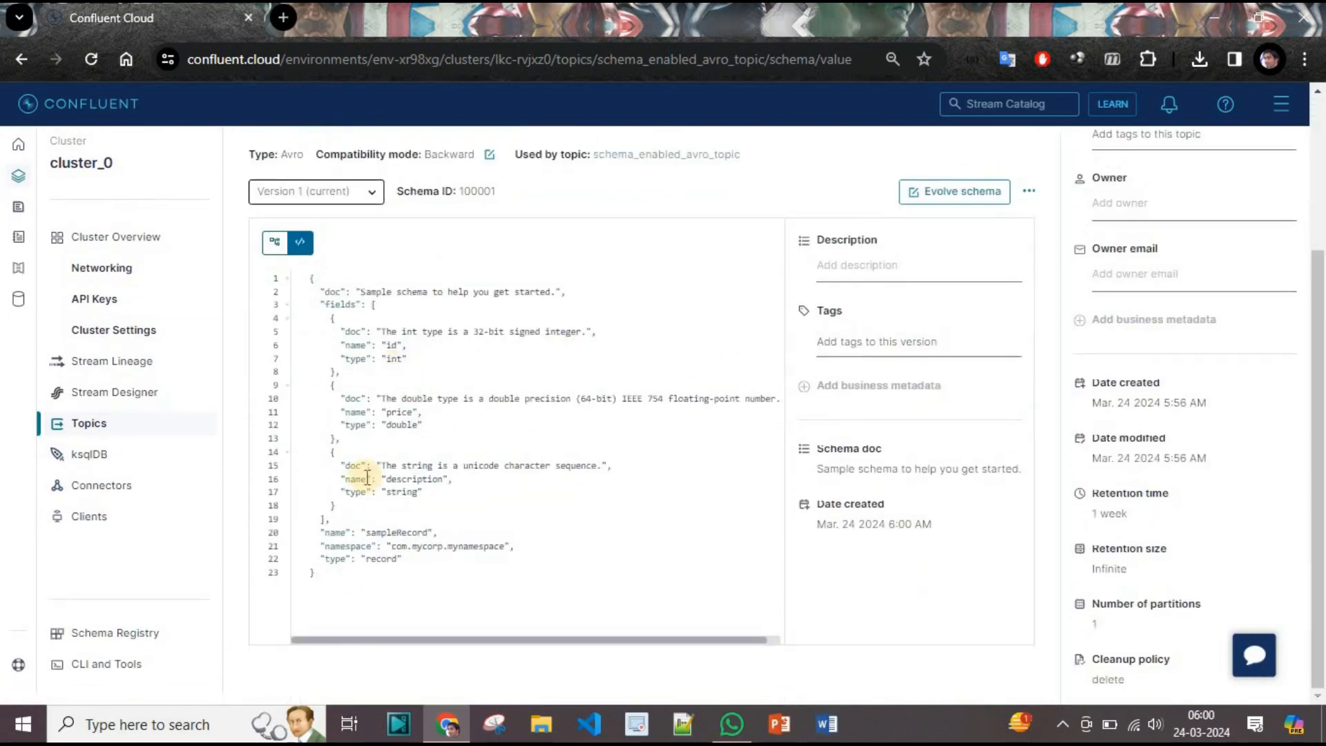
scroll(456, 476, up, 3)
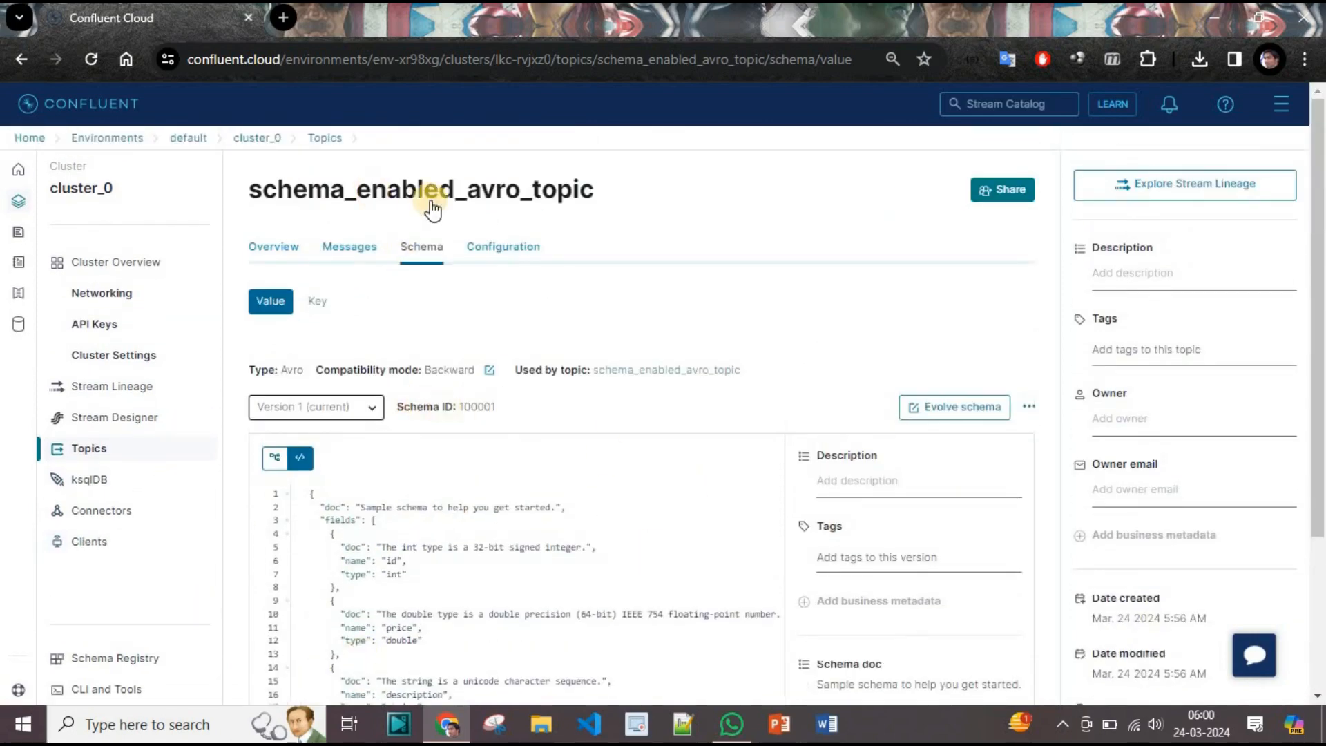
click(512, 253)
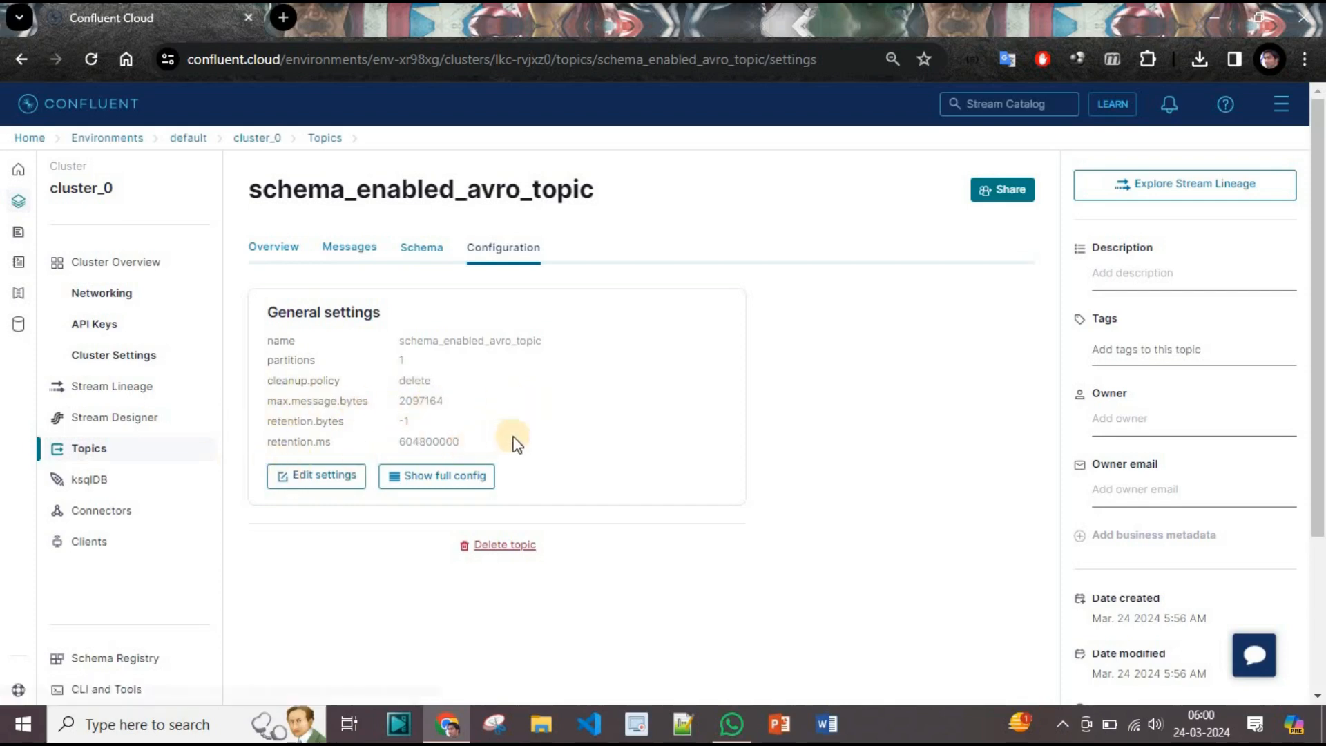
Open the topic's settings editor and switch it to expert mode.
click(351, 469)
click(319, 475)
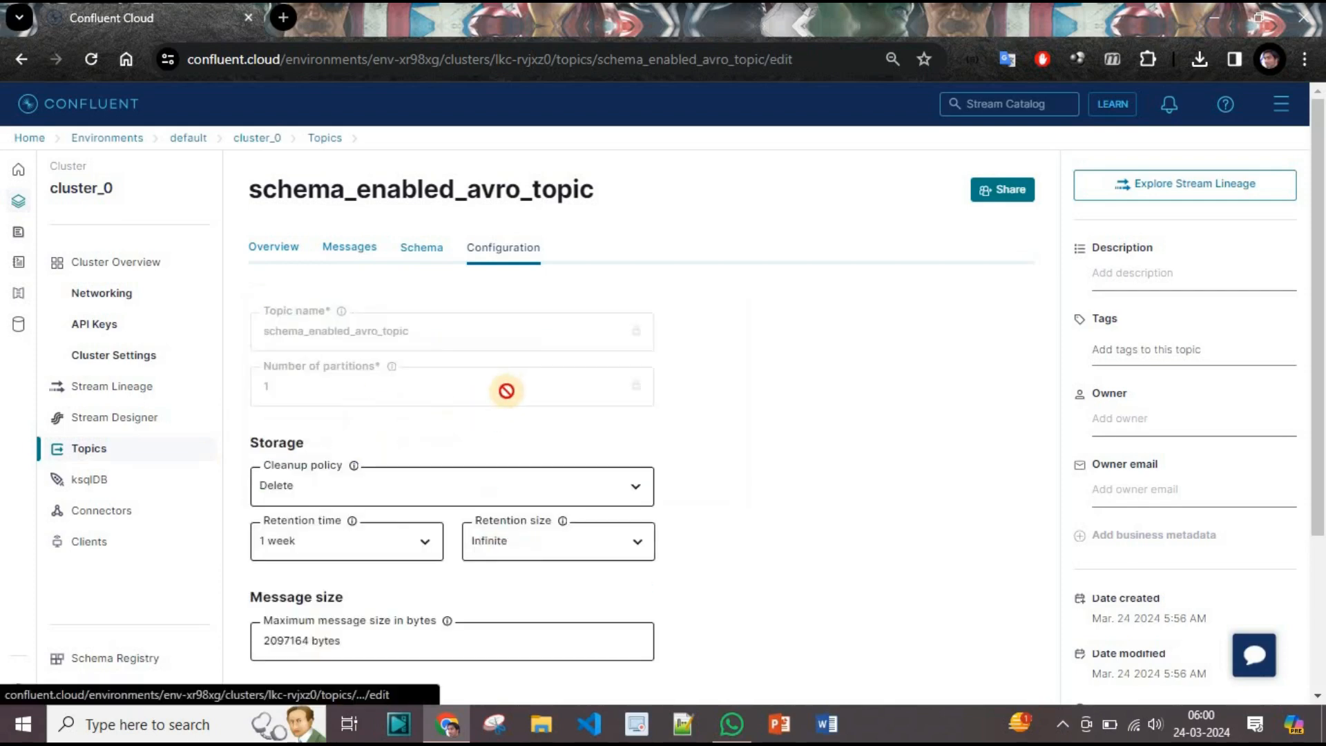
scroll(518, 400, down, 2)
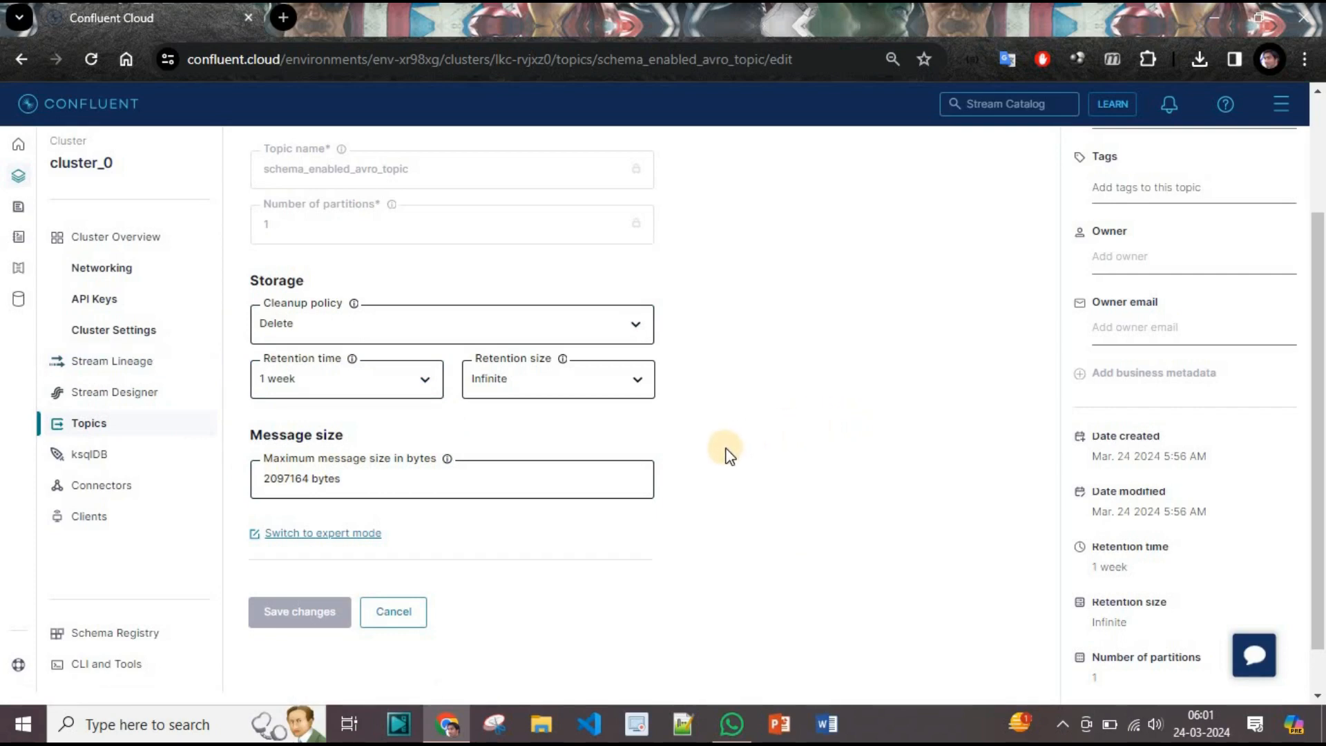
click(369, 533)
Scroll through all raw configs, such as retention_ms 604800000, then return to the Schema tab.
scroll(568, 504, down, 5)
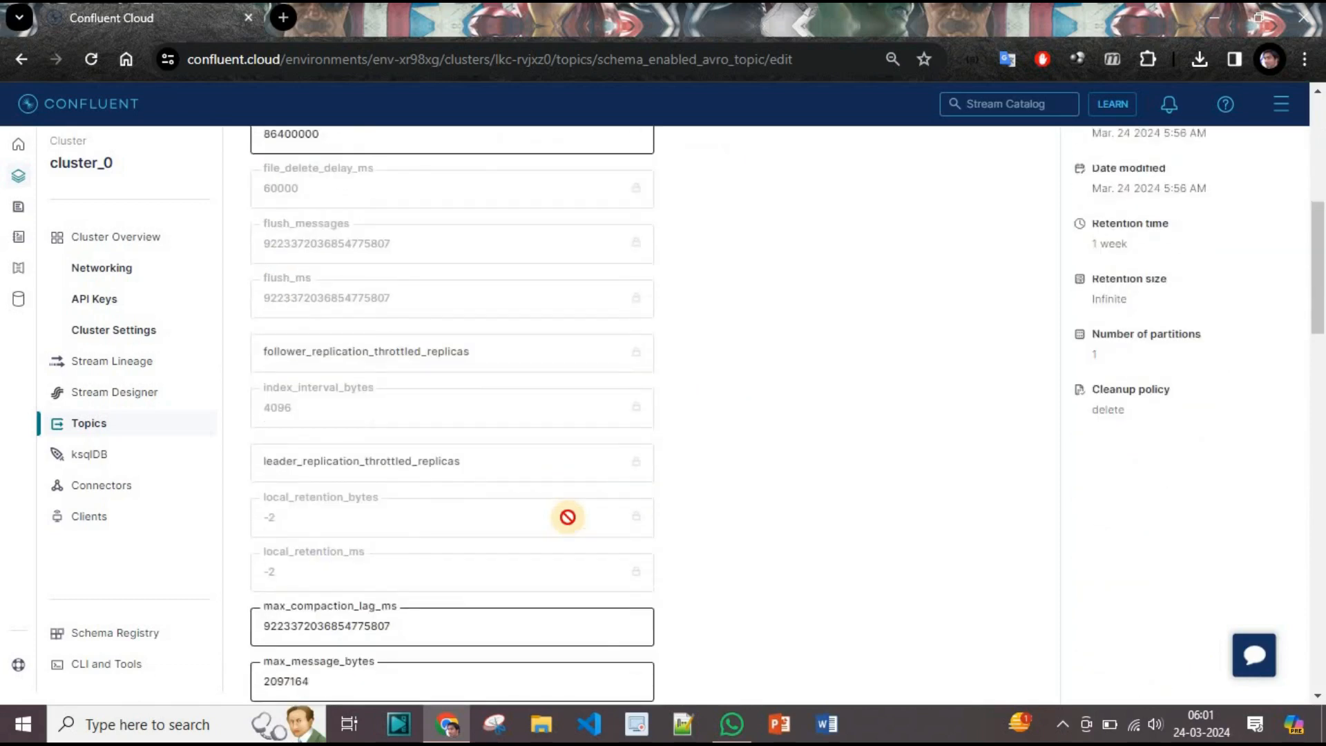
scroll(568, 516, down, 2)
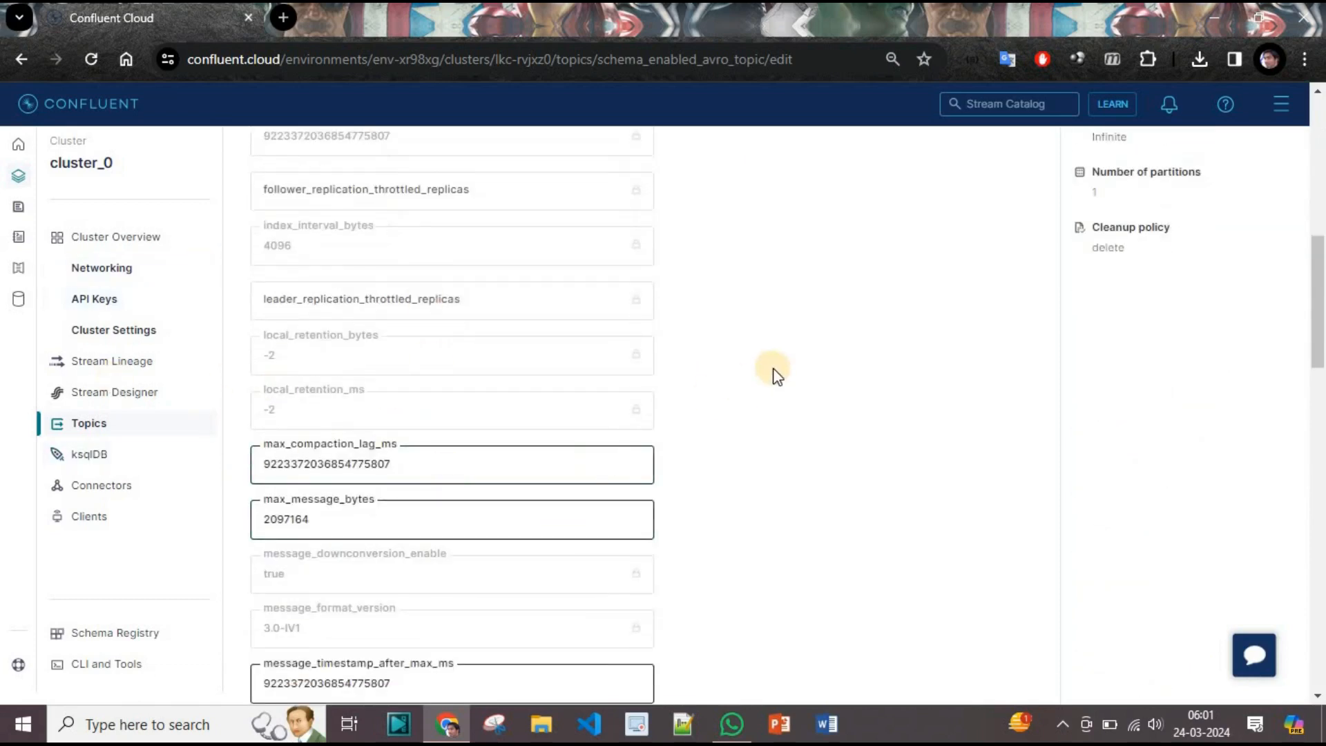
scroll(716, 400, down, 7)
scroll(986, 509, down, 5)
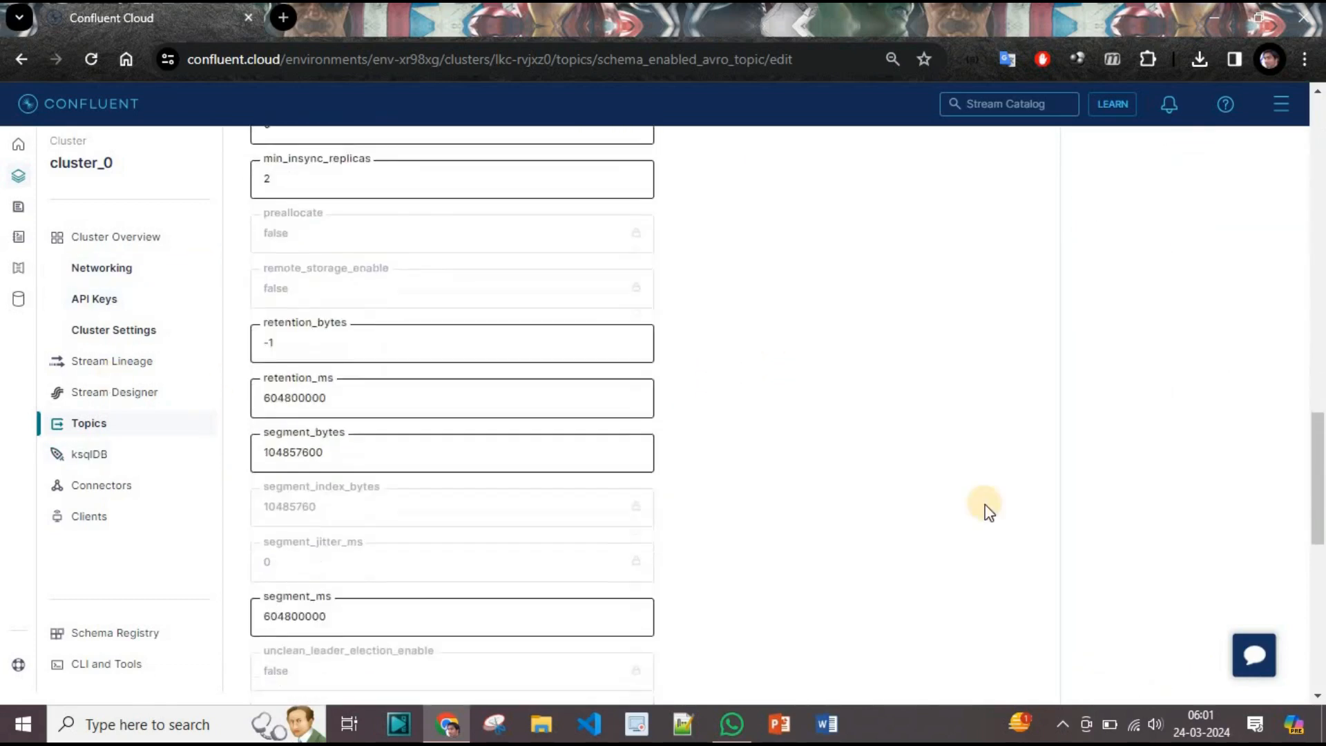
scroll(990, 511, down, 7)
scroll(986, 516, down, 2)
scroll(986, 515, up, 20)
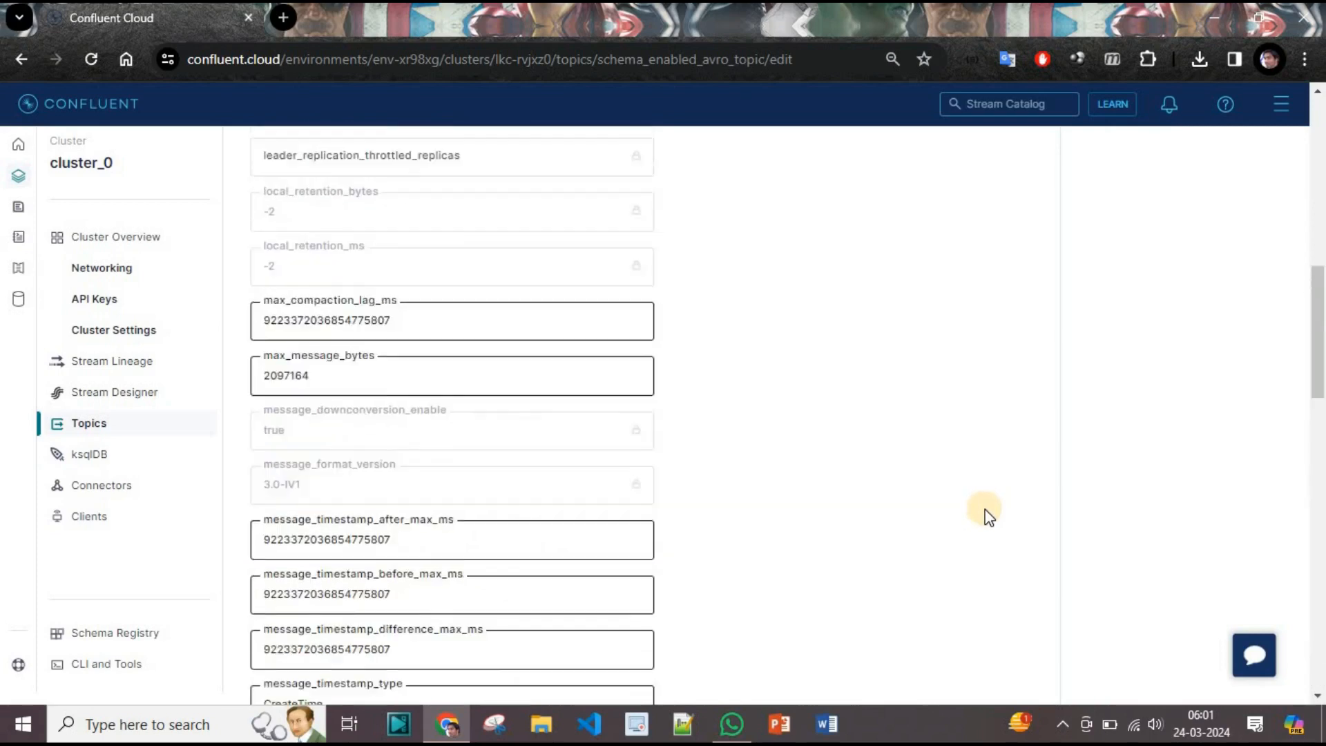
click(417, 260)
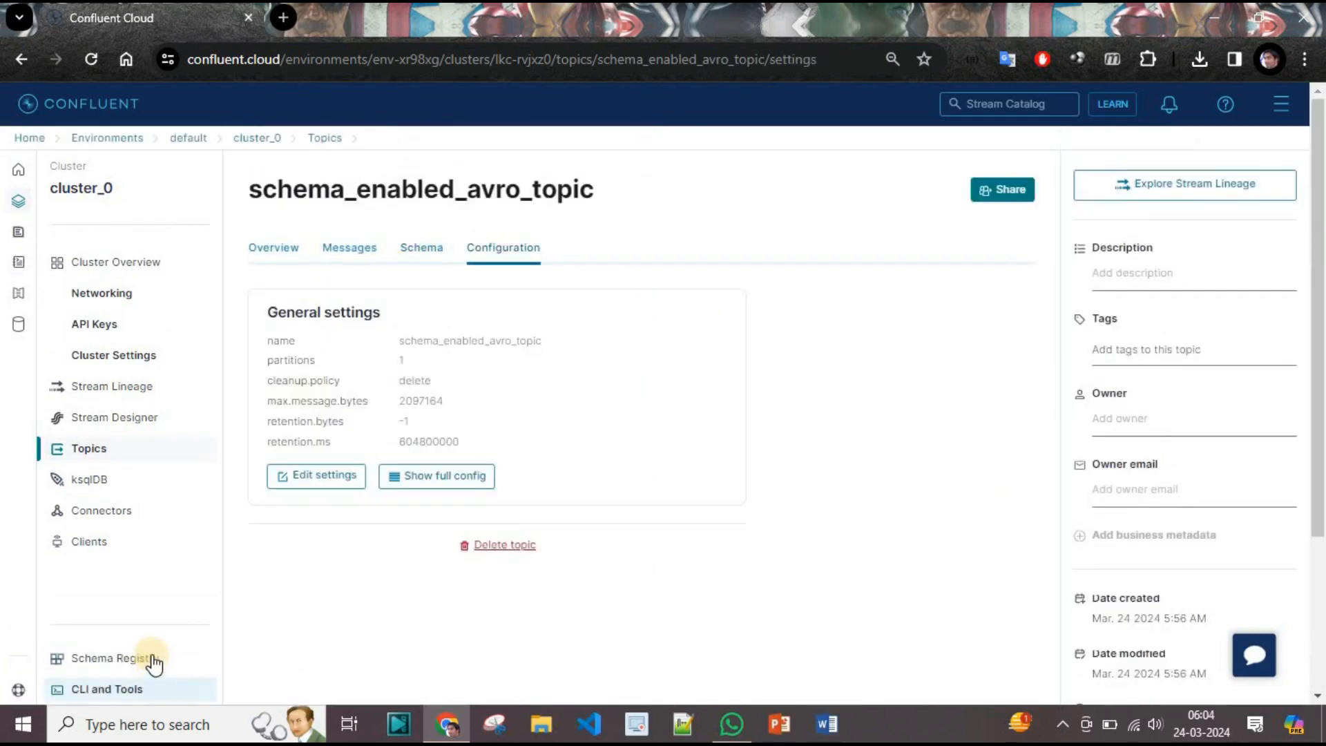
Open the schema_enabled_avro_topic-value subject from Schema Registry, then return to the registry list.
click(154, 661)
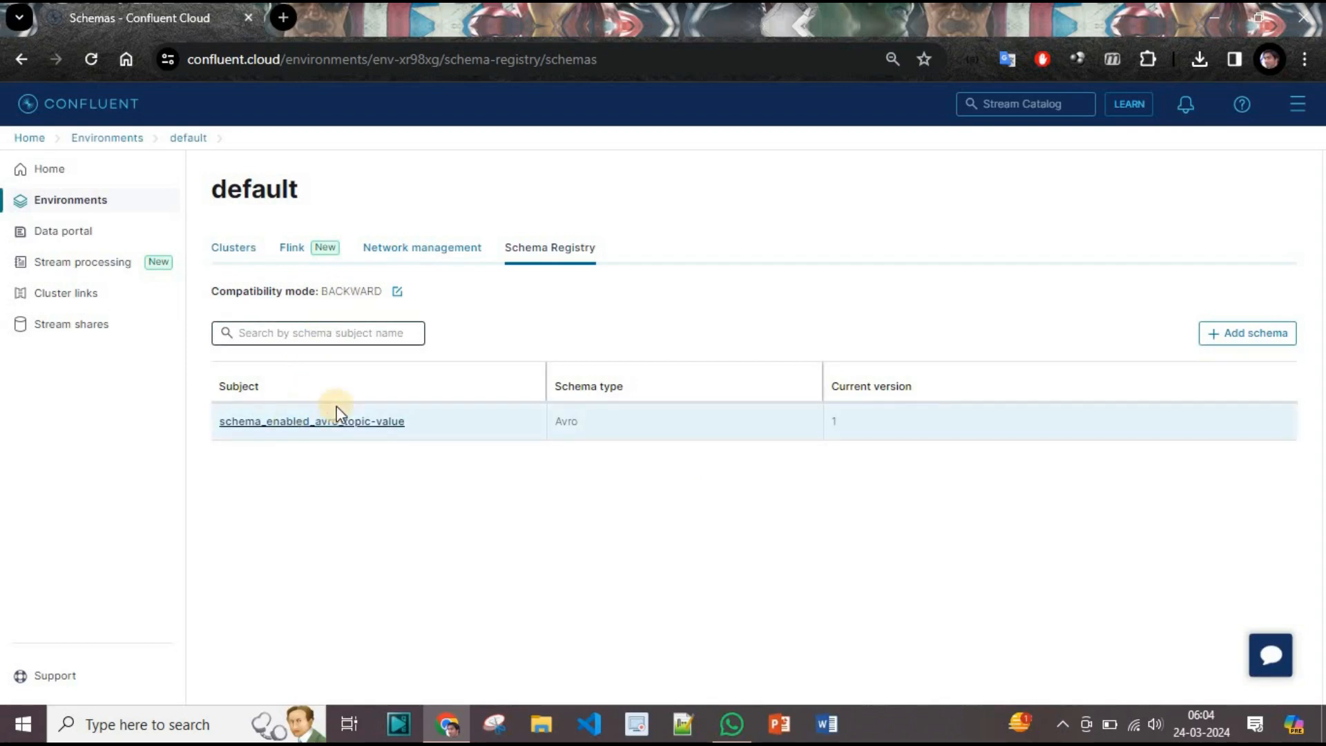
click(324, 422)
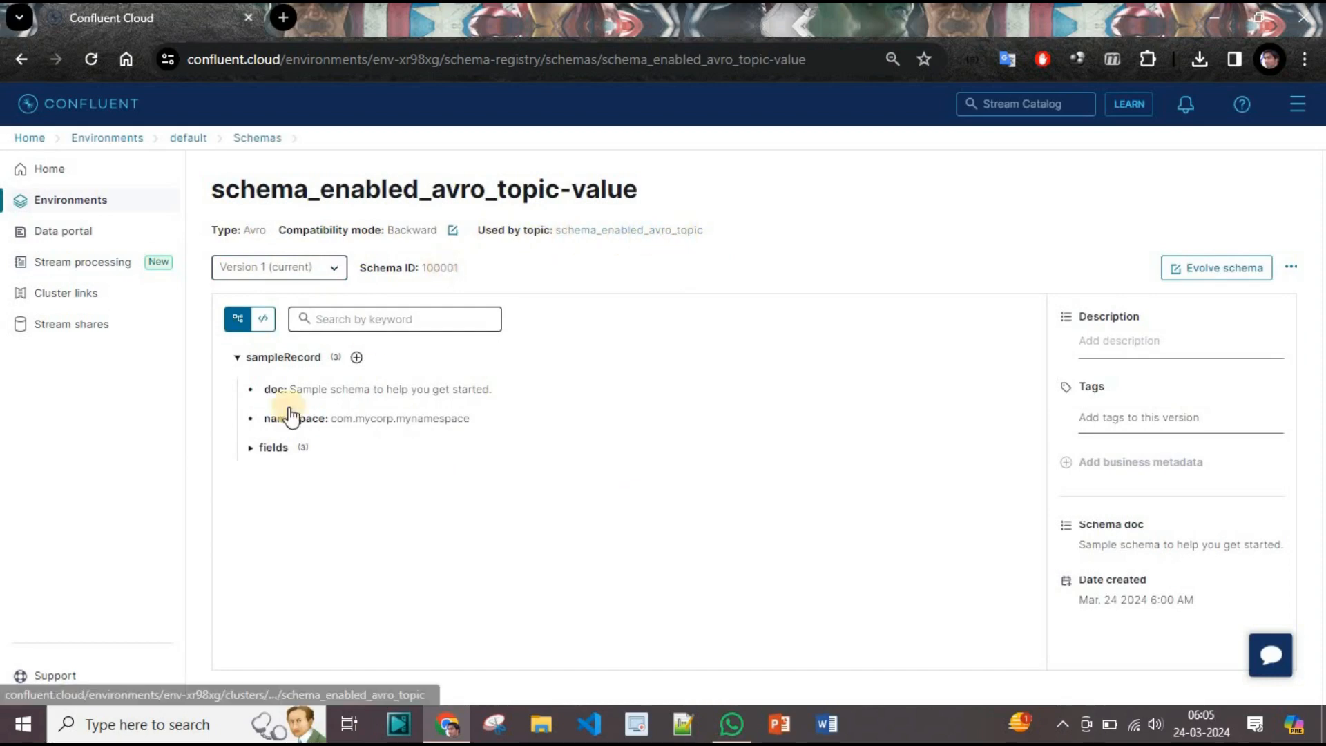
click(619, 231)
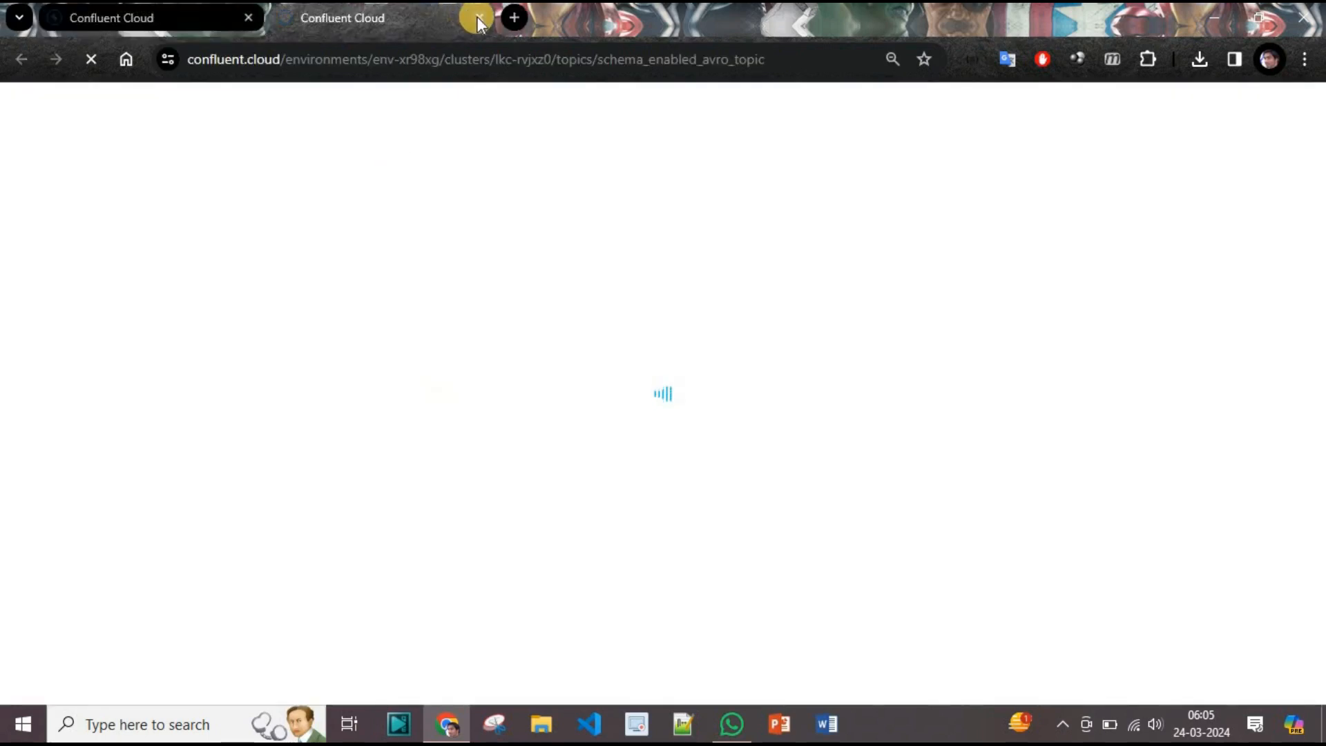
click(478, 17)
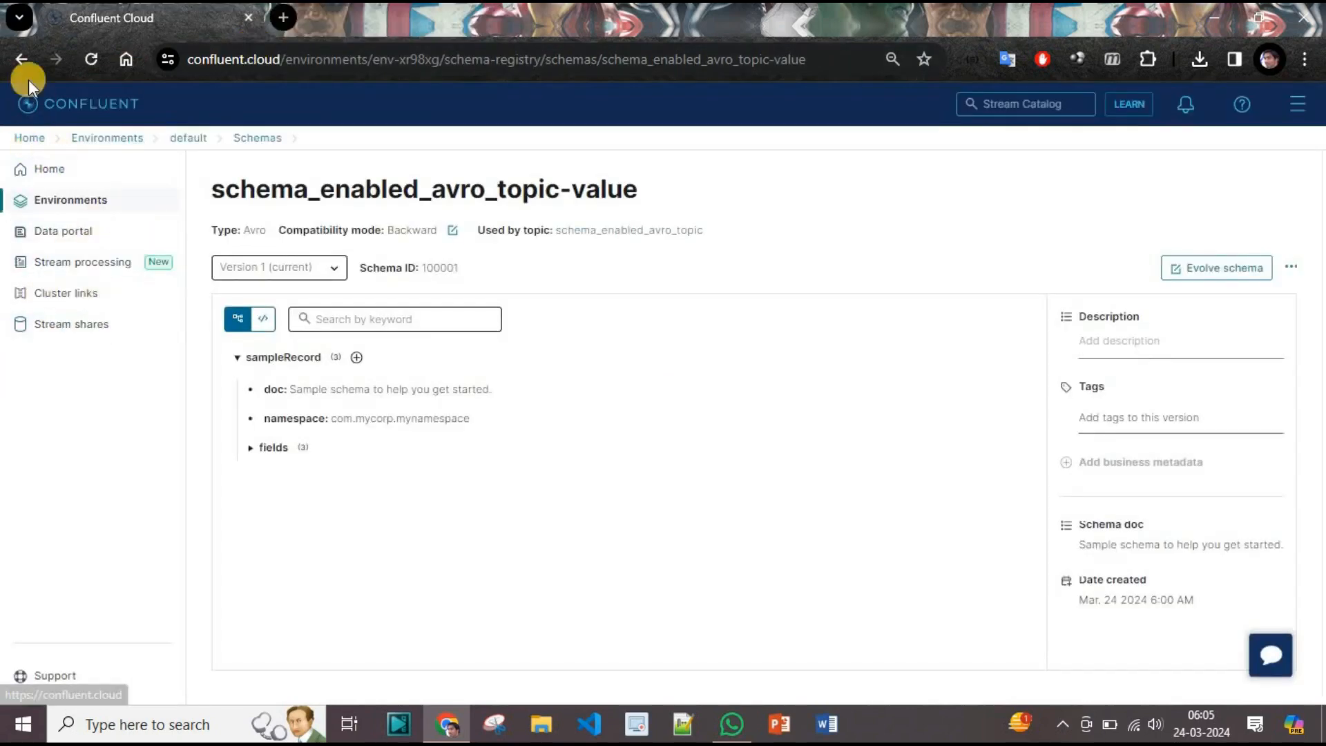
click(27, 59)
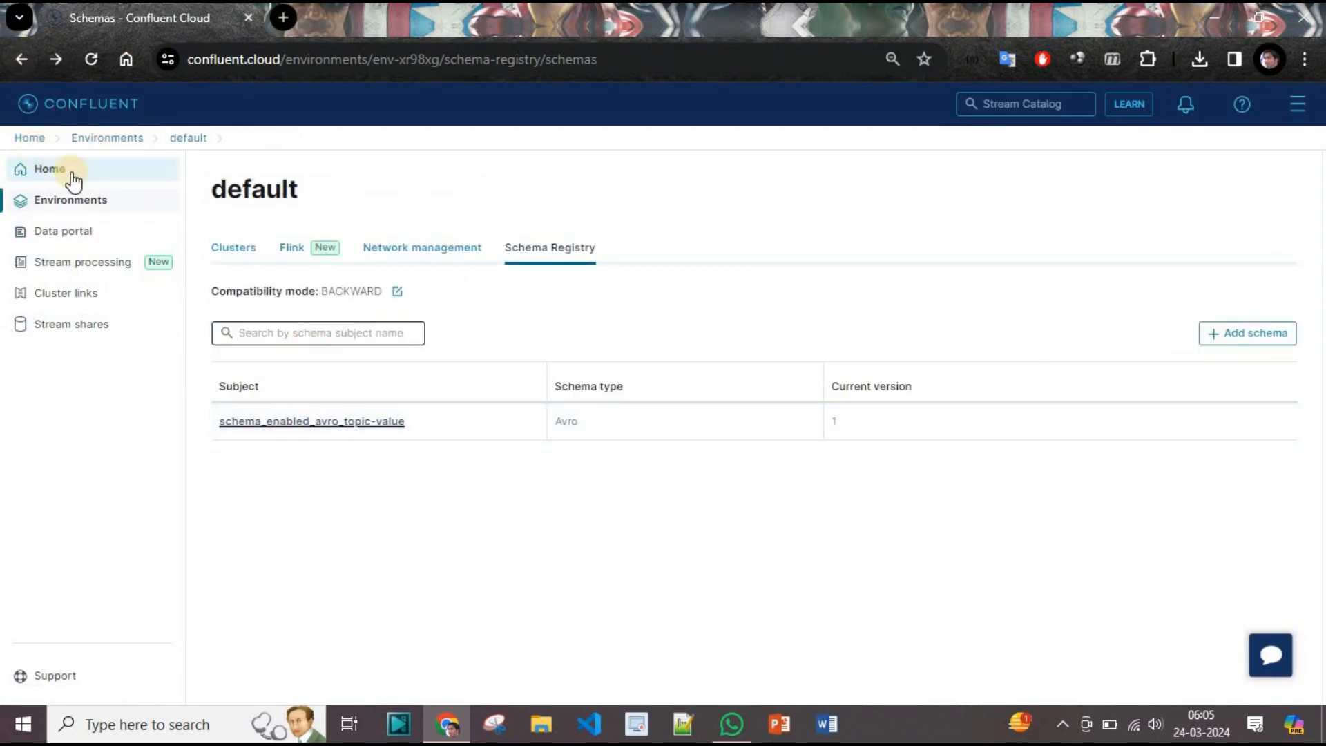
Navigate through the default environment and cluster_0 to schema_enabled_avro_topic.
click(90, 205)
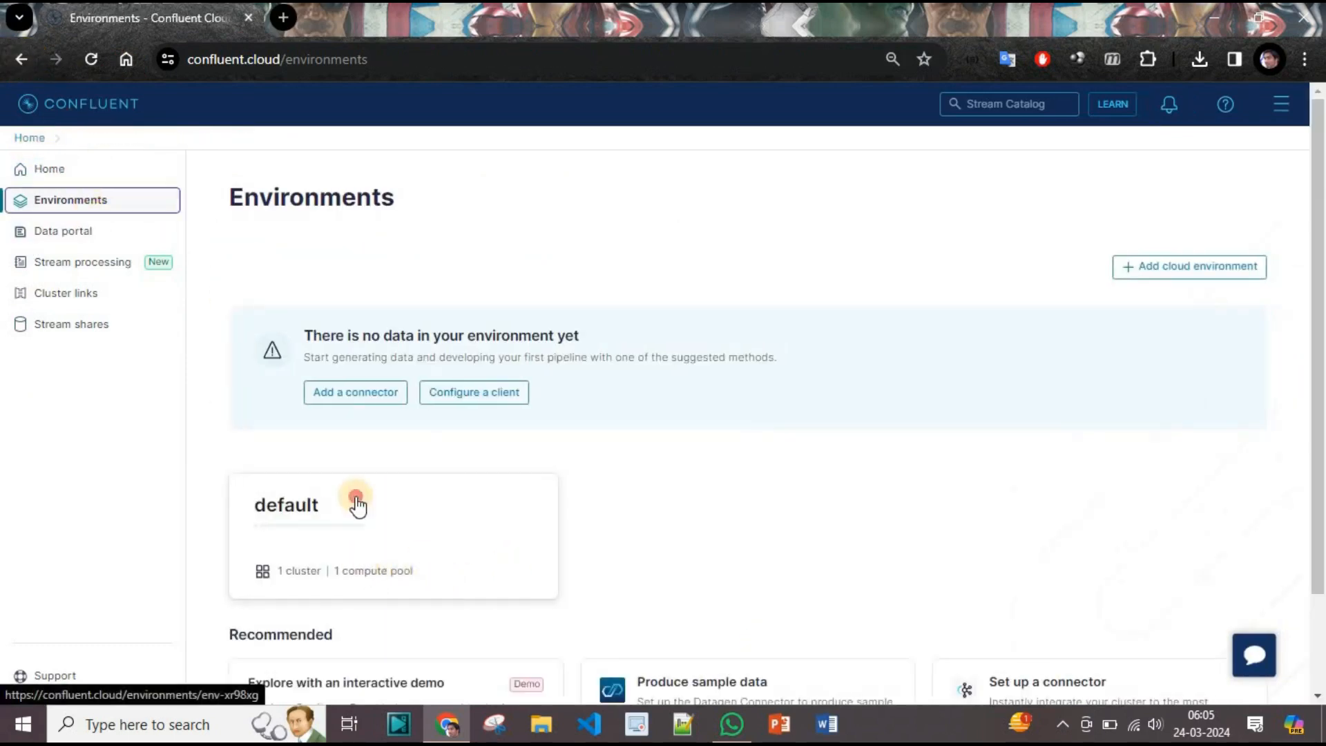
click(354, 499)
click(427, 448)
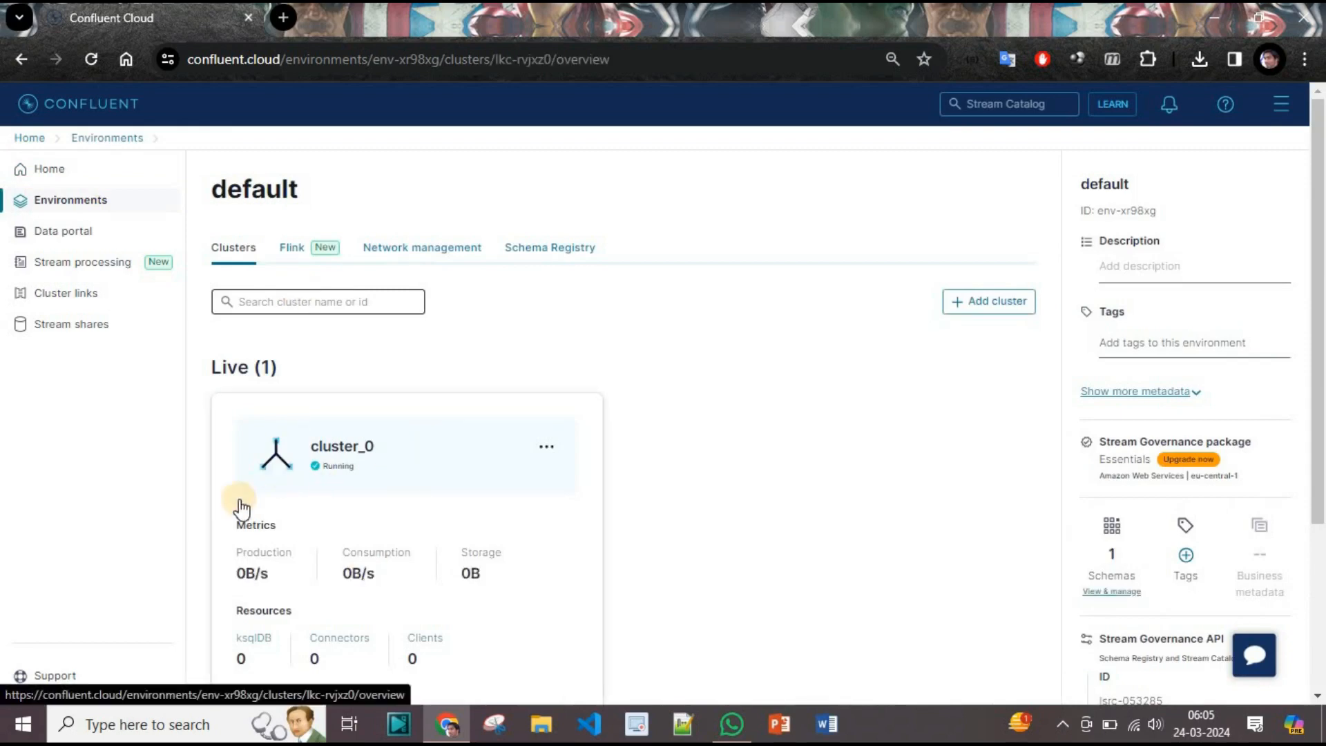
click(90, 451)
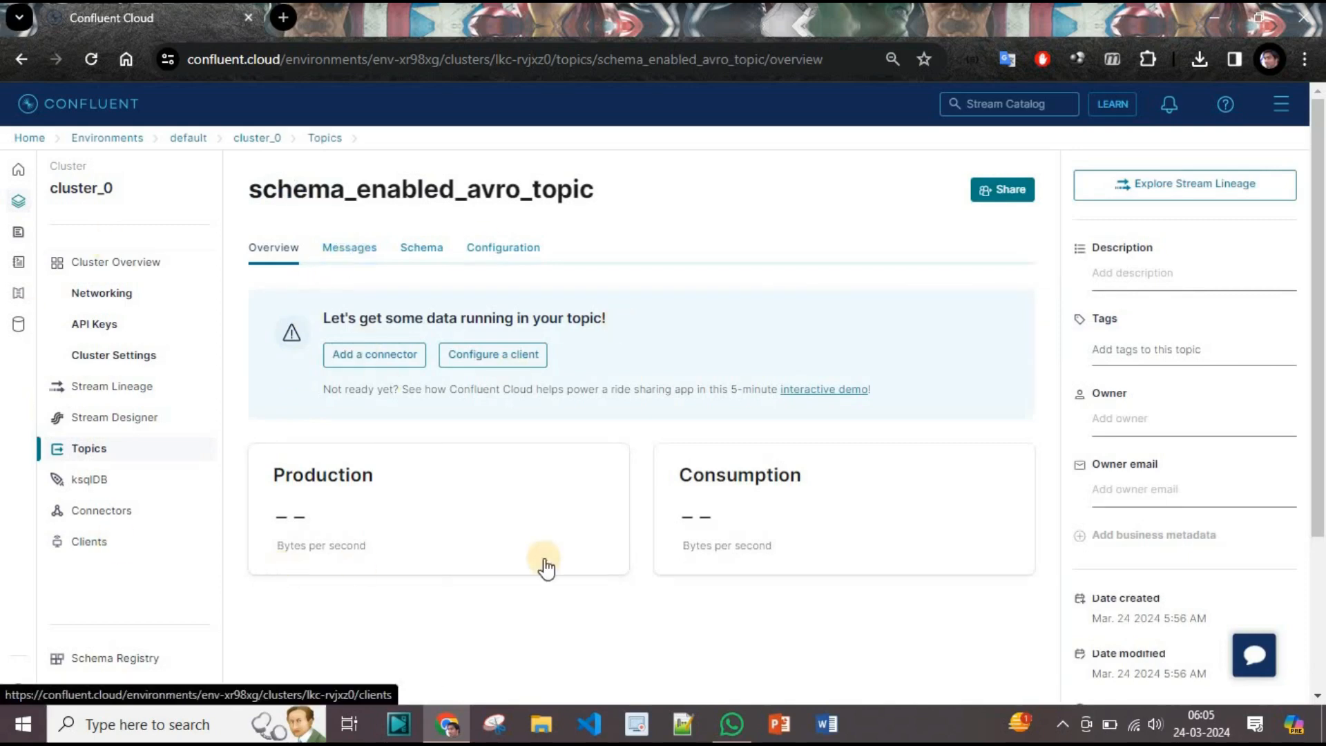
Open the topic's Messages viewer, briefly checking the Schema tab on the way.
click(350, 250)
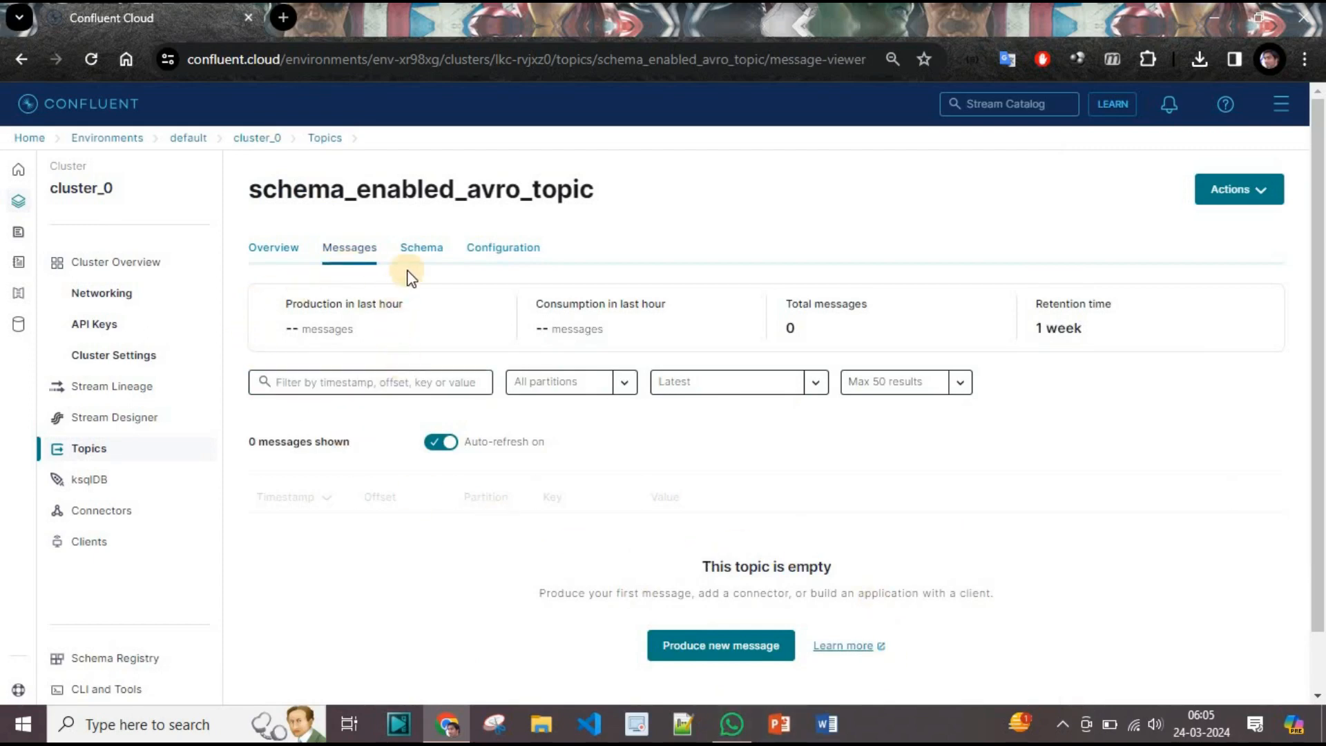
click(419, 250)
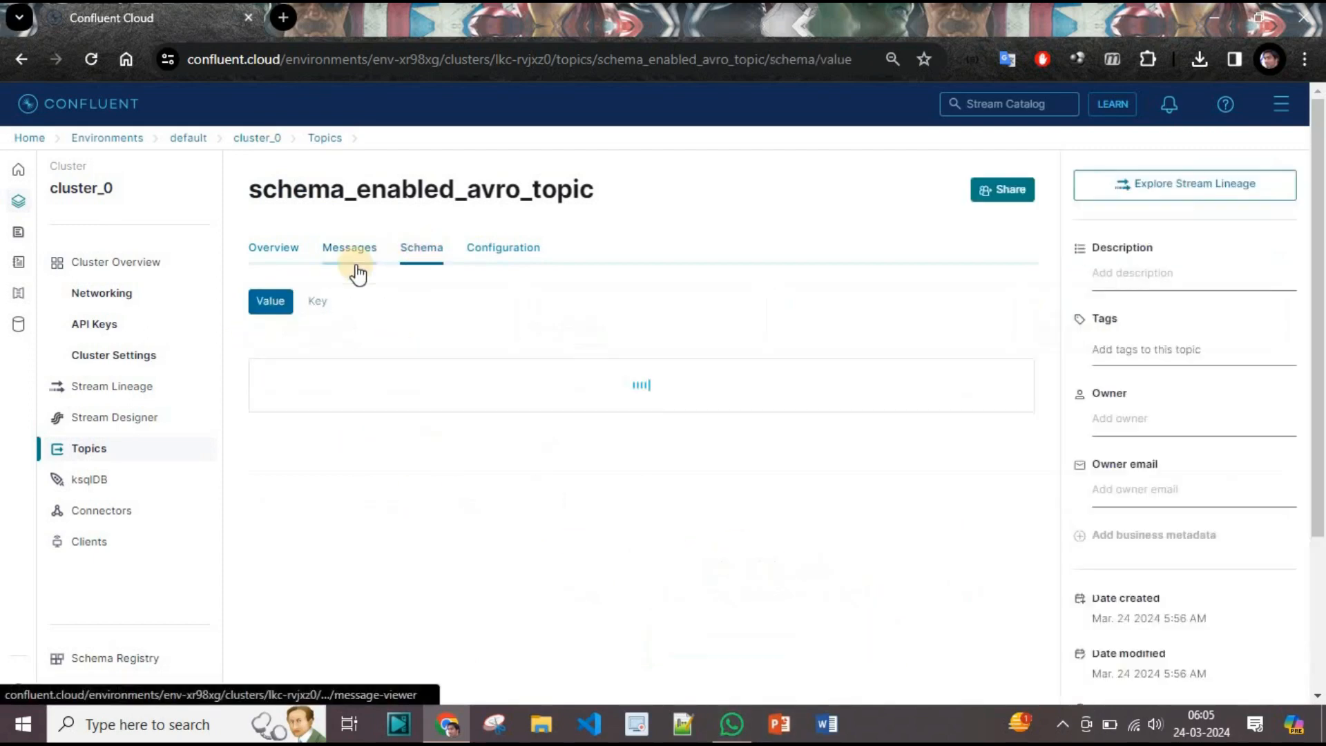
click(361, 250)
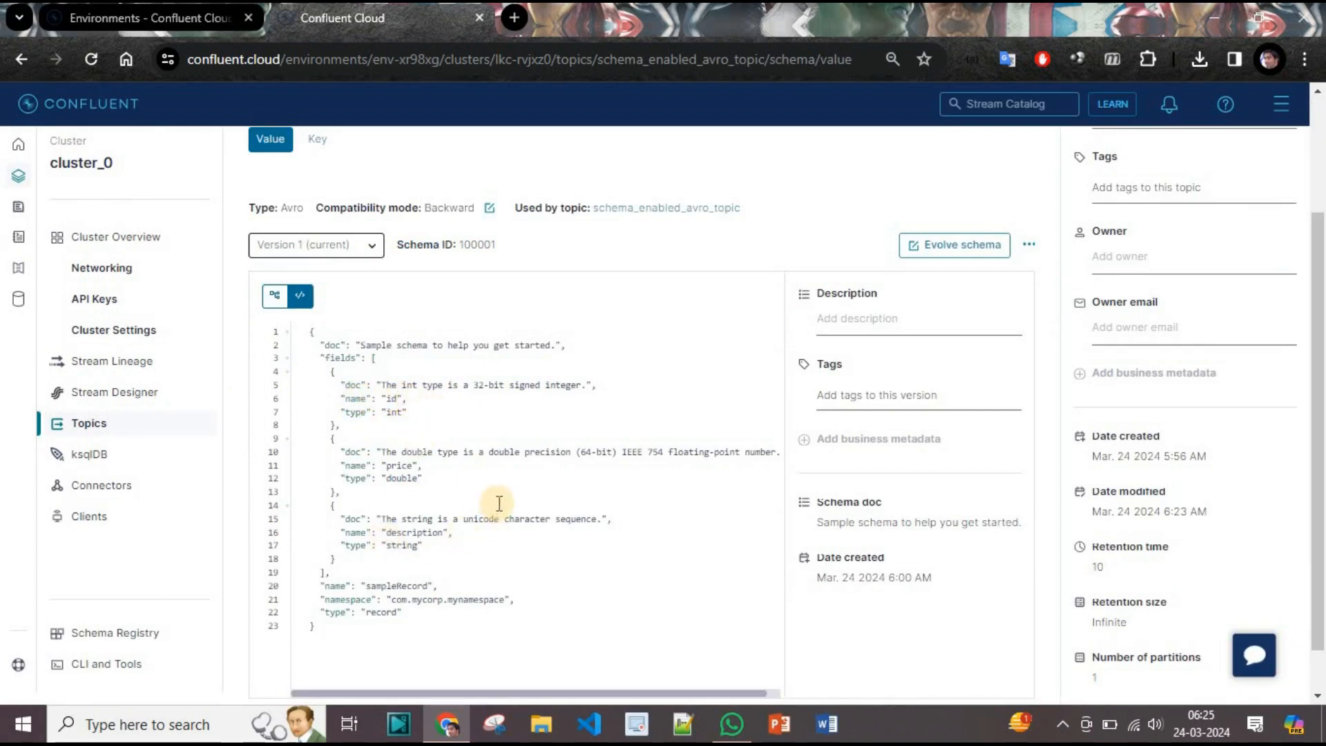
scroll(499, 503, up, 3)
click(350, 247)
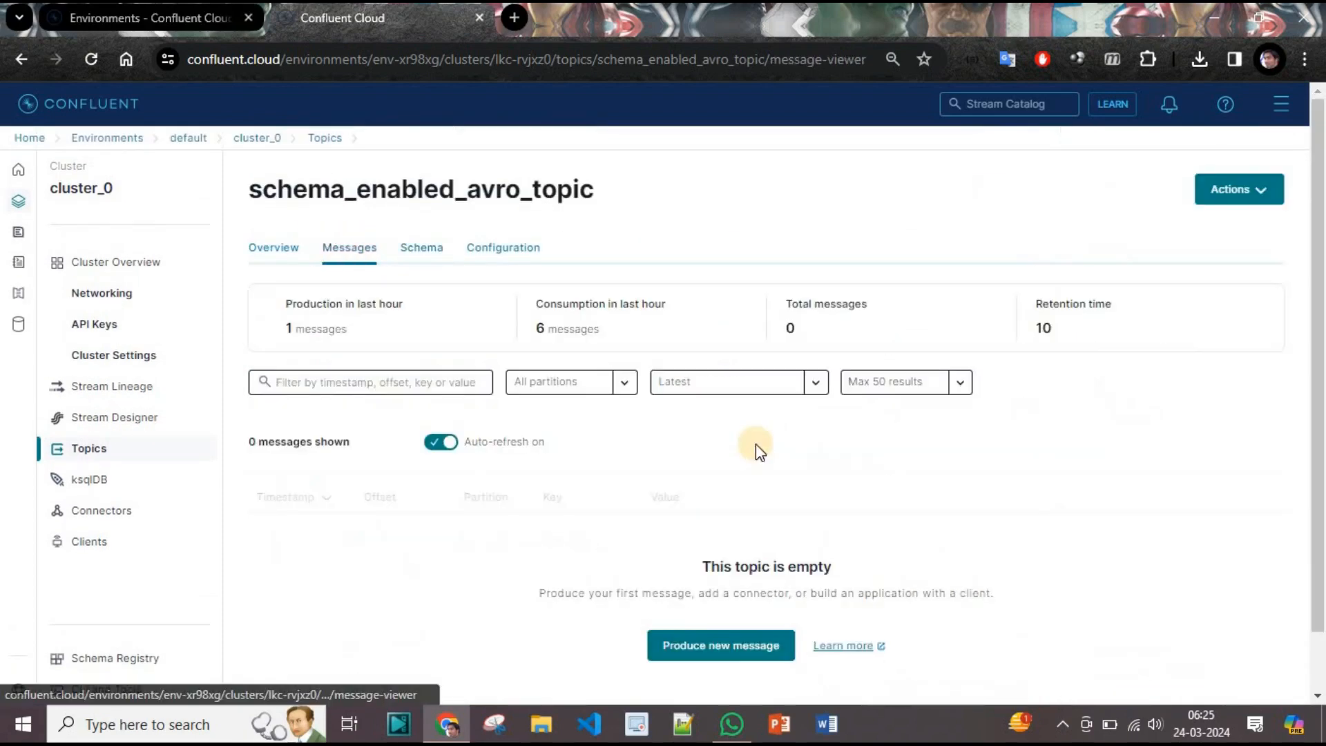
scroll(756, 445, down, 1)
Start a new message and replace the sample value with empty braces.
click(684, 583)
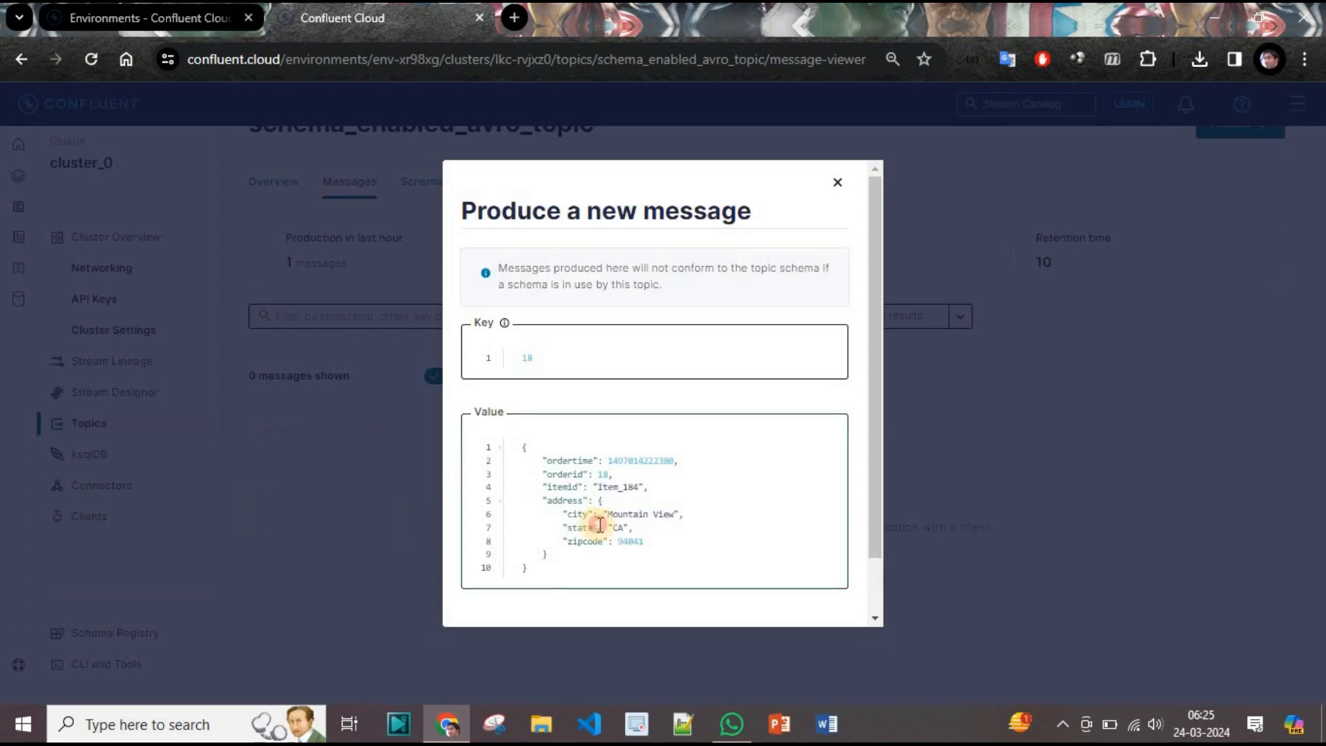
drag(542, 568, 408, 393)
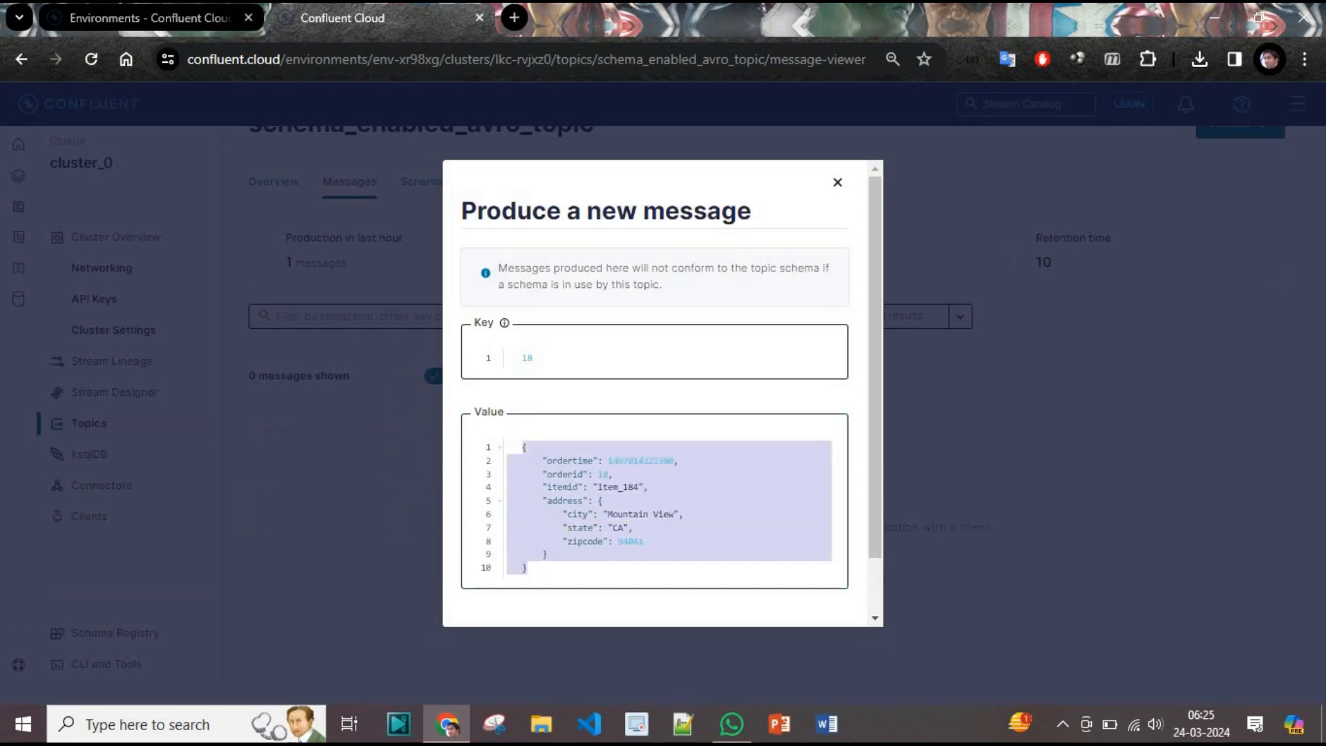
text({)
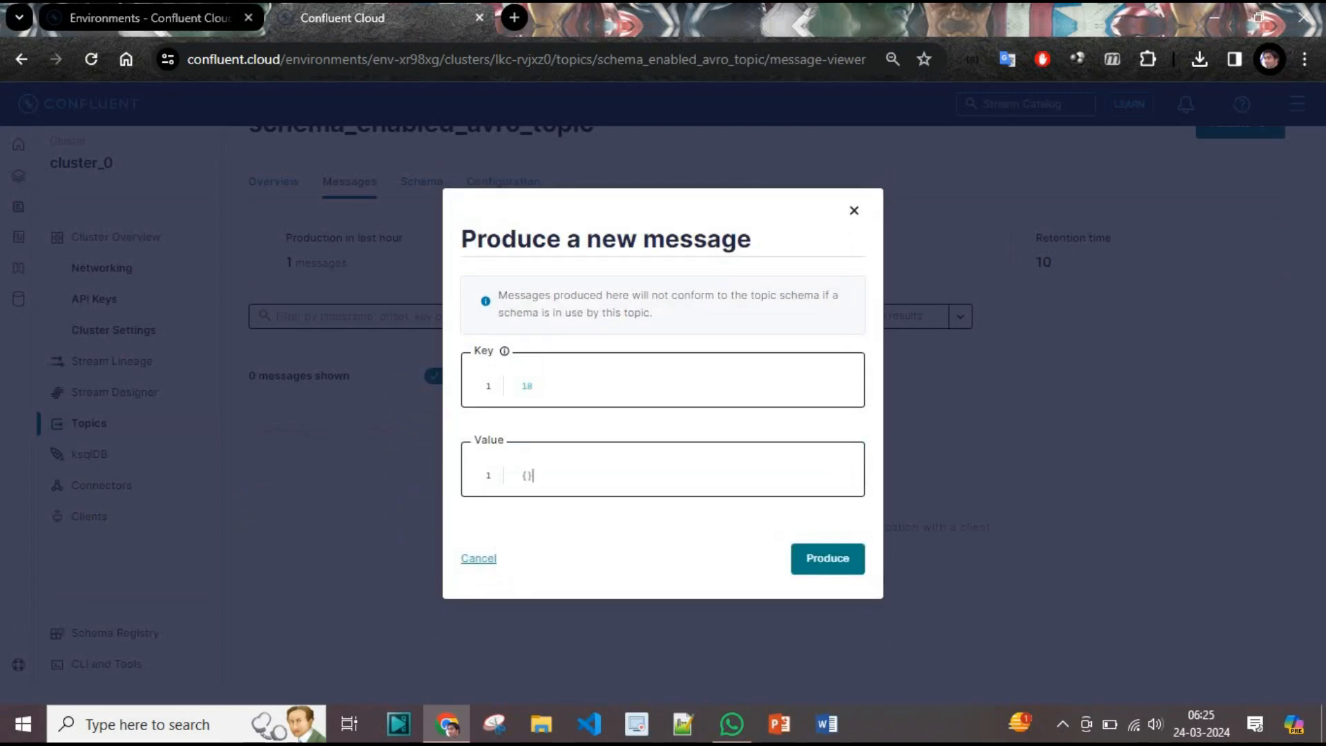
key(Return)
key(Return)
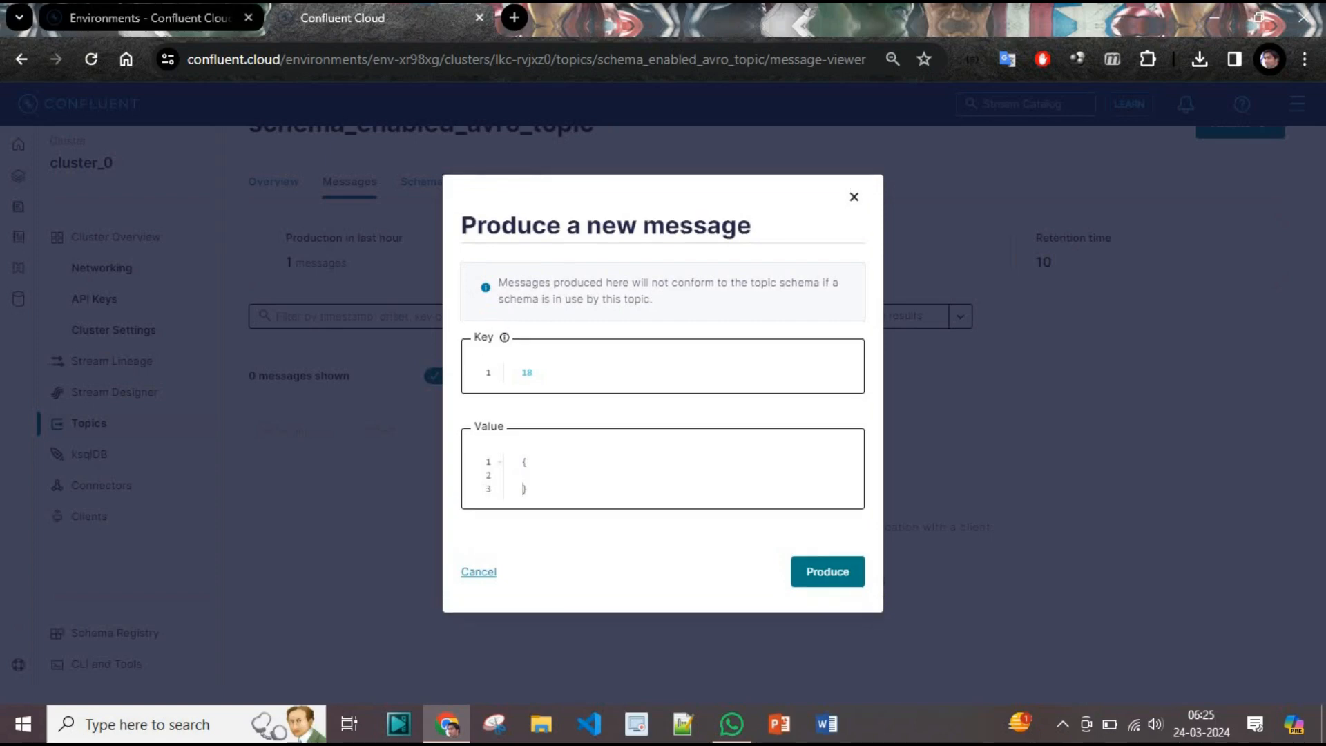
key(Tab)
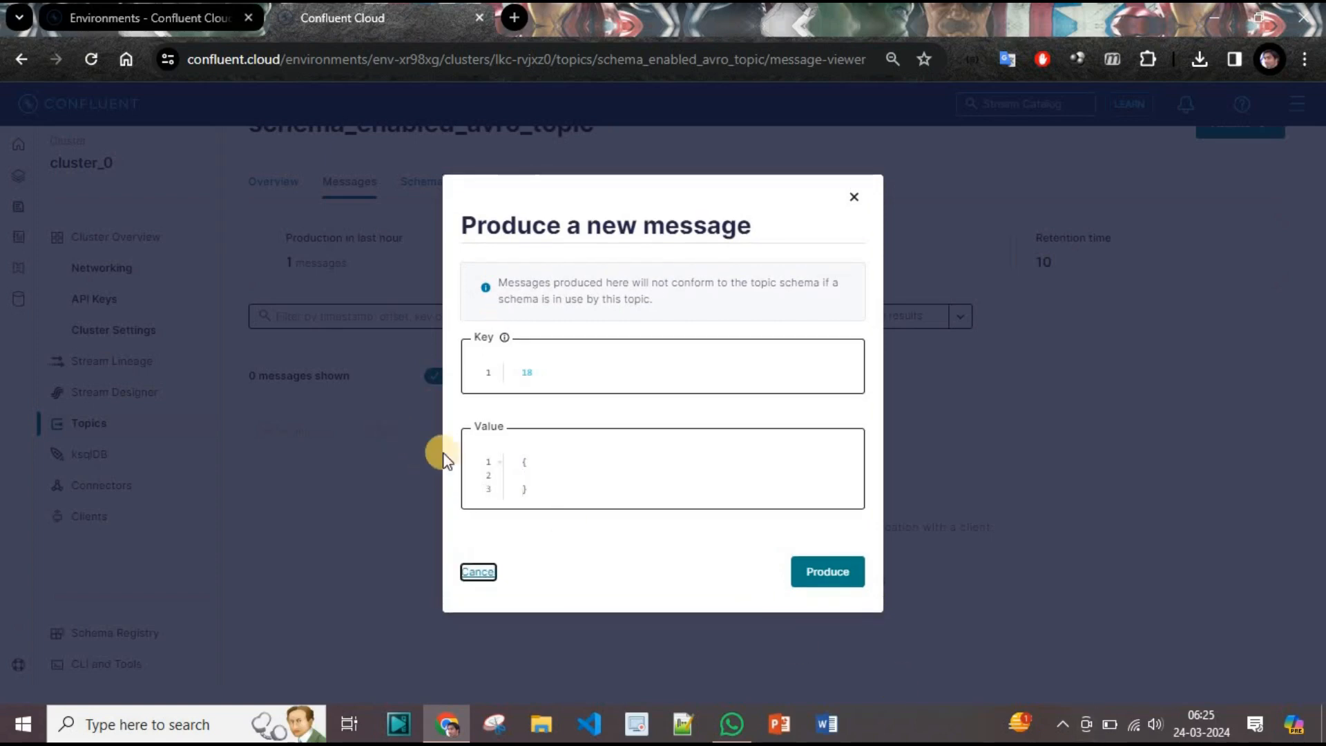
click(553, 465)
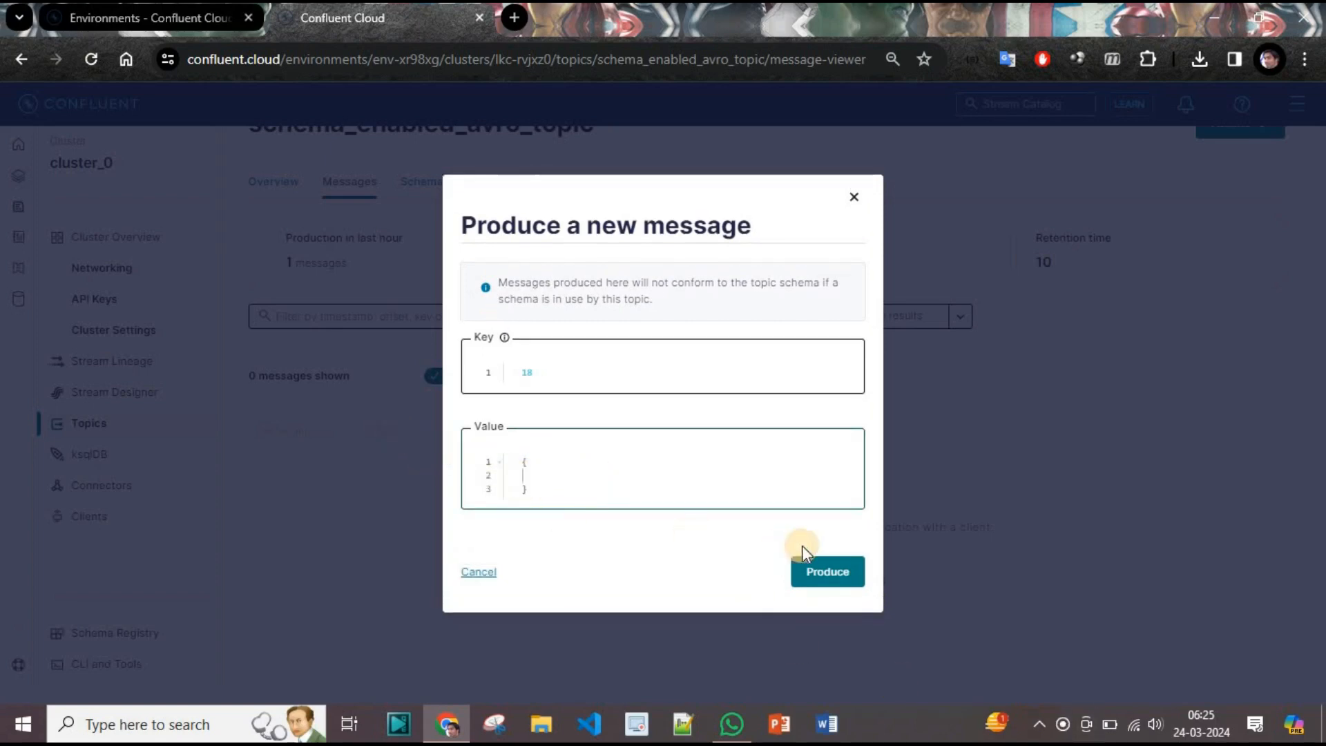
key(Tab)
click(553, 484)
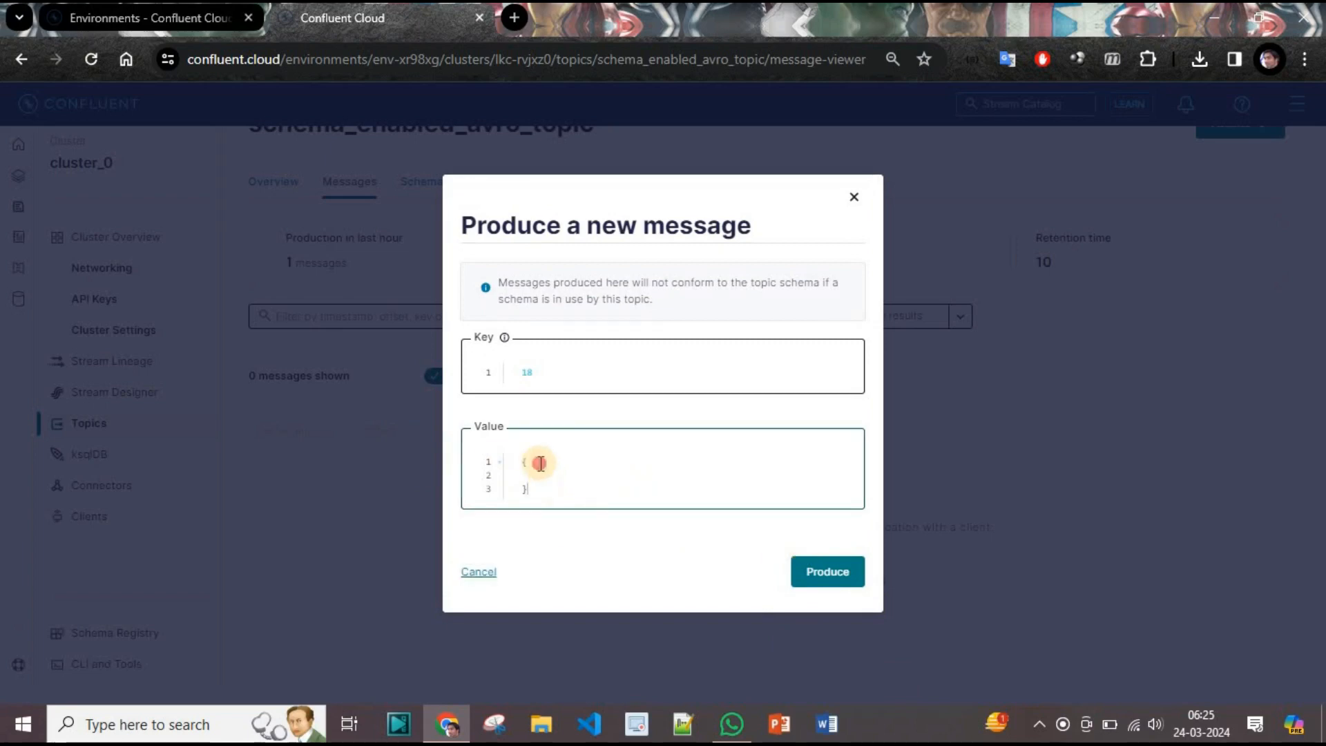
click(534, 479)
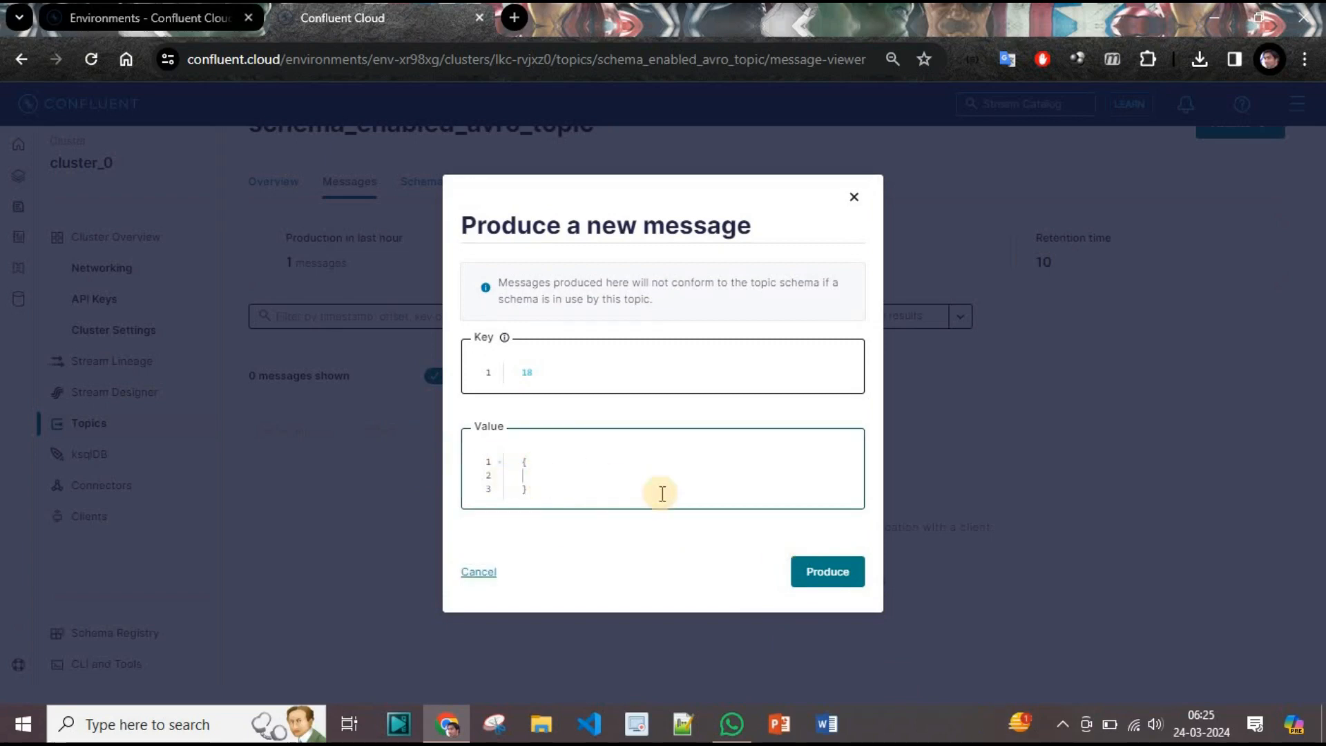
Fill in id sample001, price 800.01 and description 'Price of 1 lit Olive oil'.
text(id: "sample001",)
key(Return)
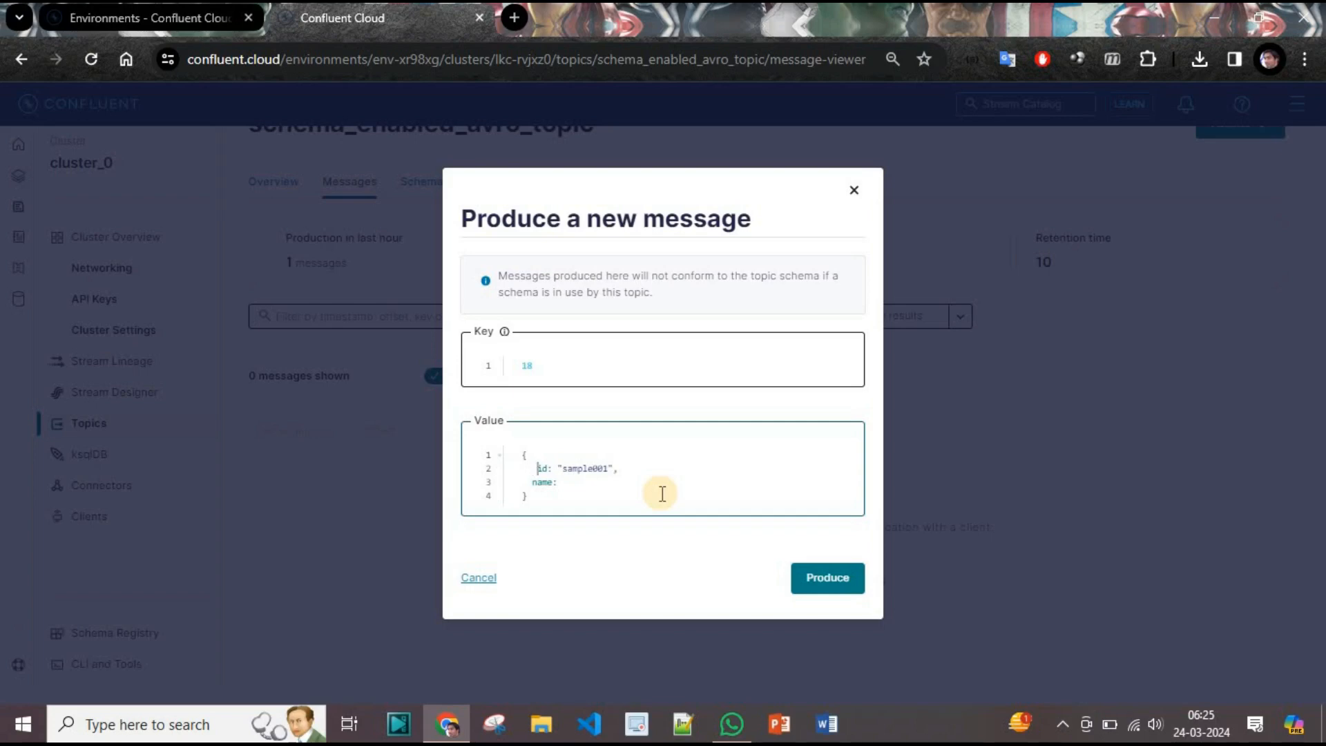
key(BackSpace)
key(Return)
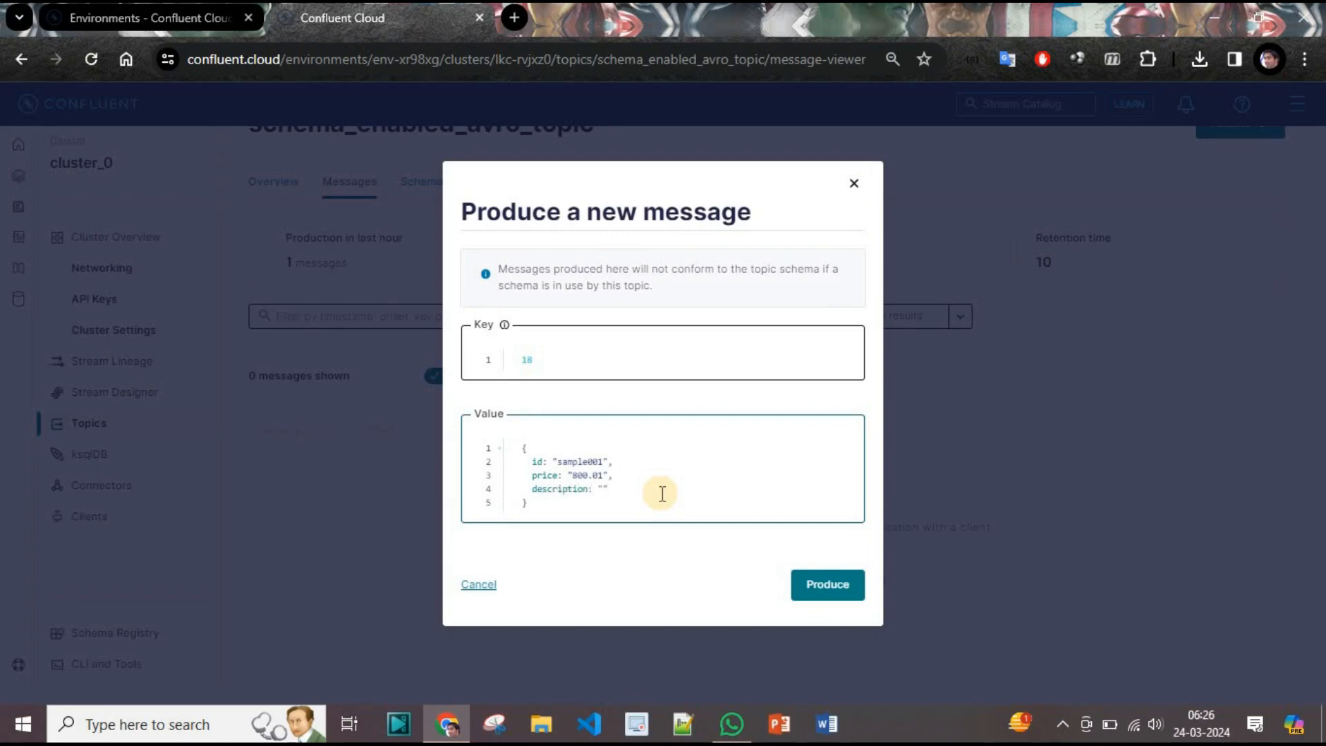
text(ce)
text(Lt Oil)
text(ve )
text(oil)
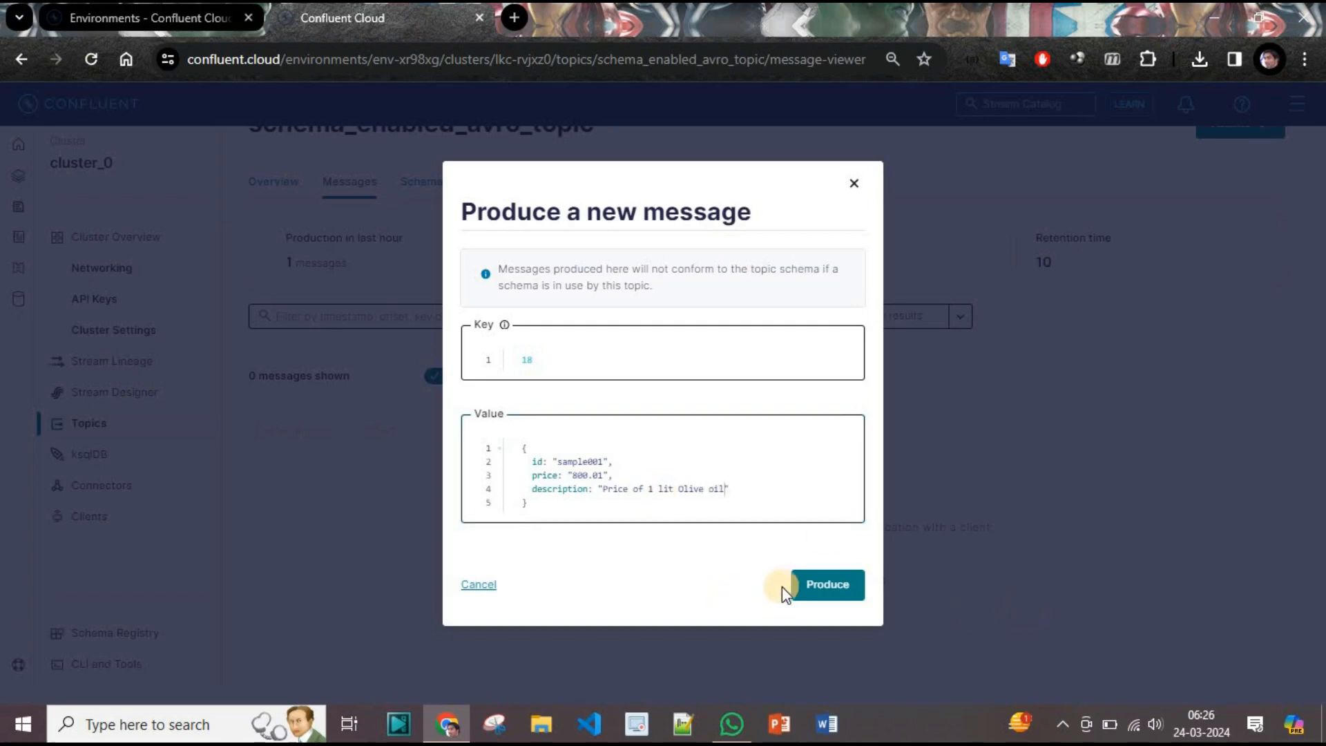
Quote the field names to fix the Invalid JSON error and produce key 18's message.
click(822, 586)
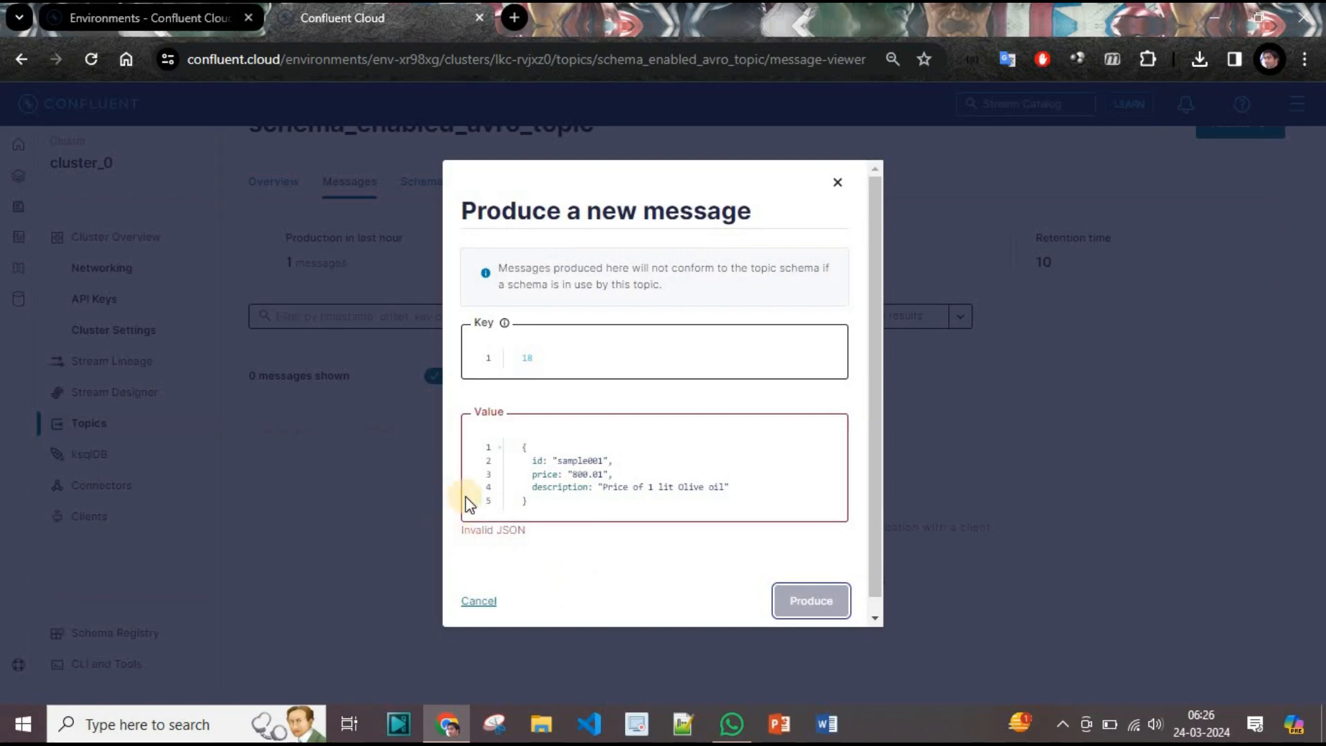
click(780, 481)
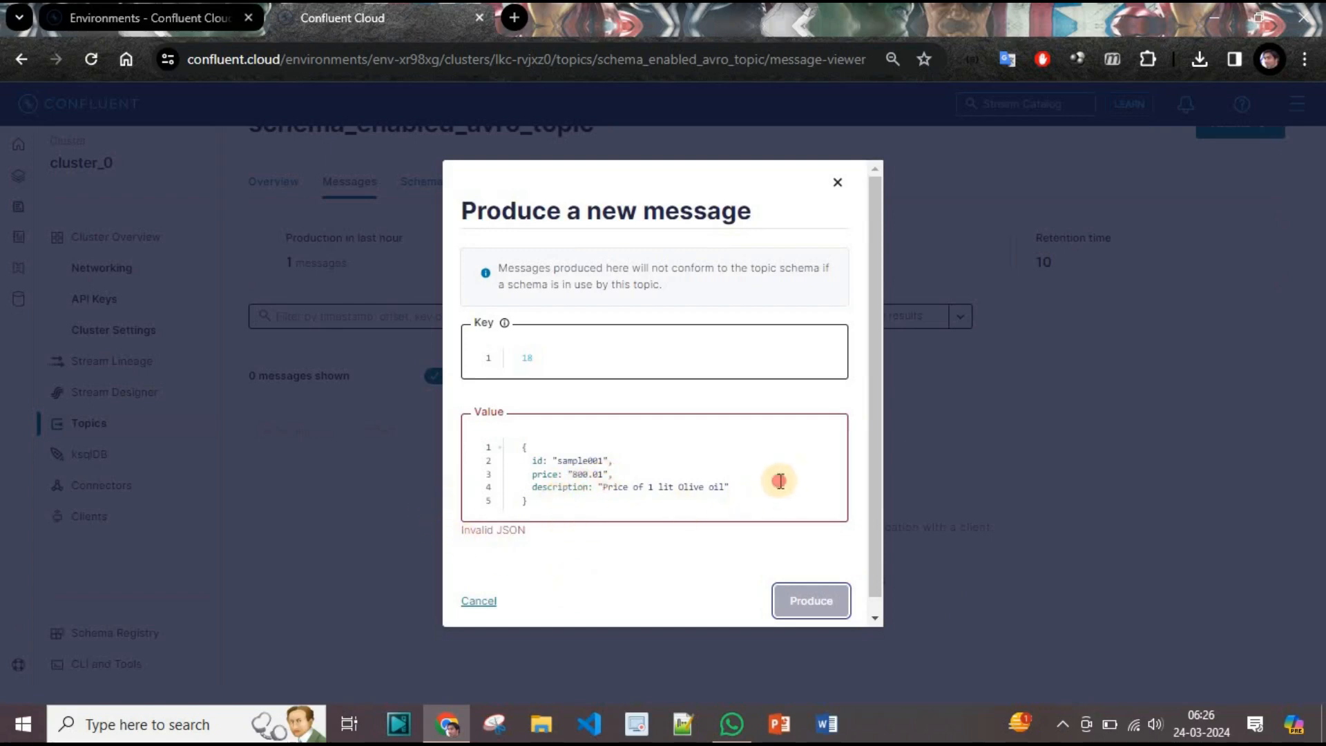
double_click(537, 461)
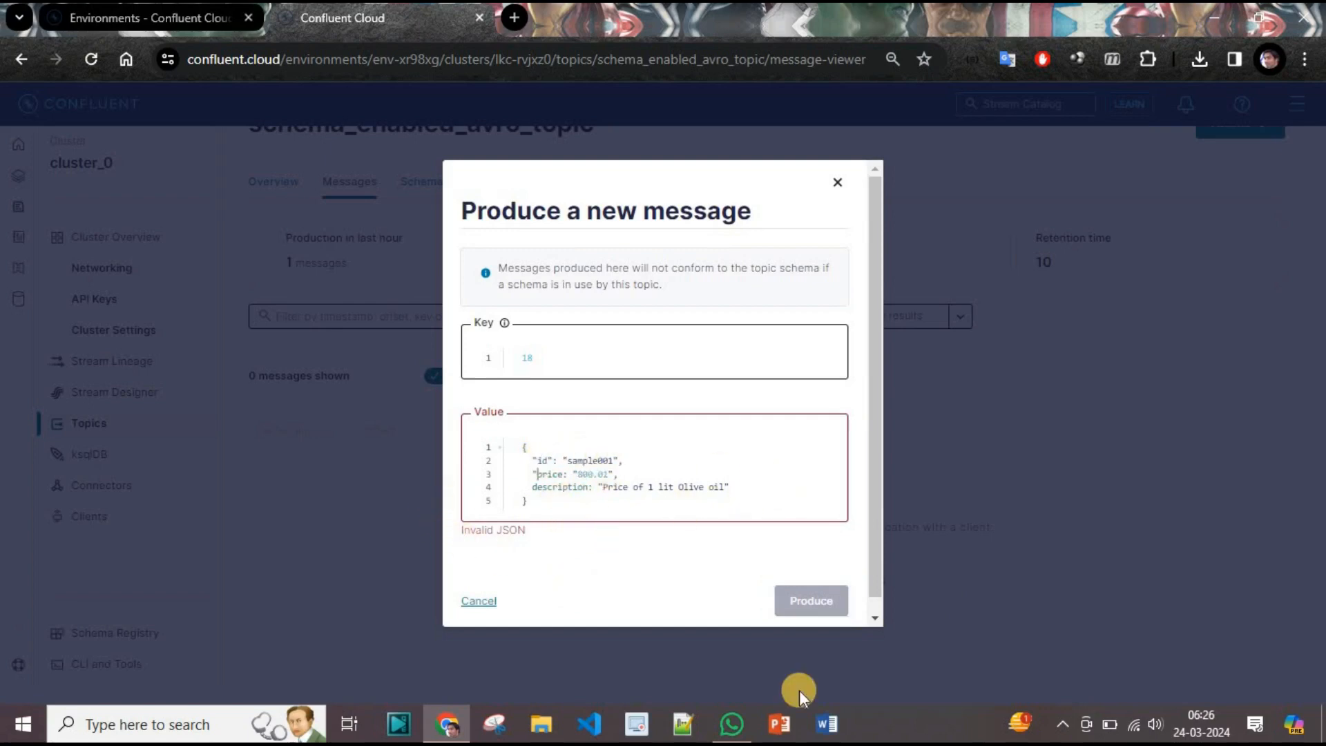
key(Right)
key(Right)
key(Right)
key(Right)
key(Right)
text(")
click(531, 486)
text(": )
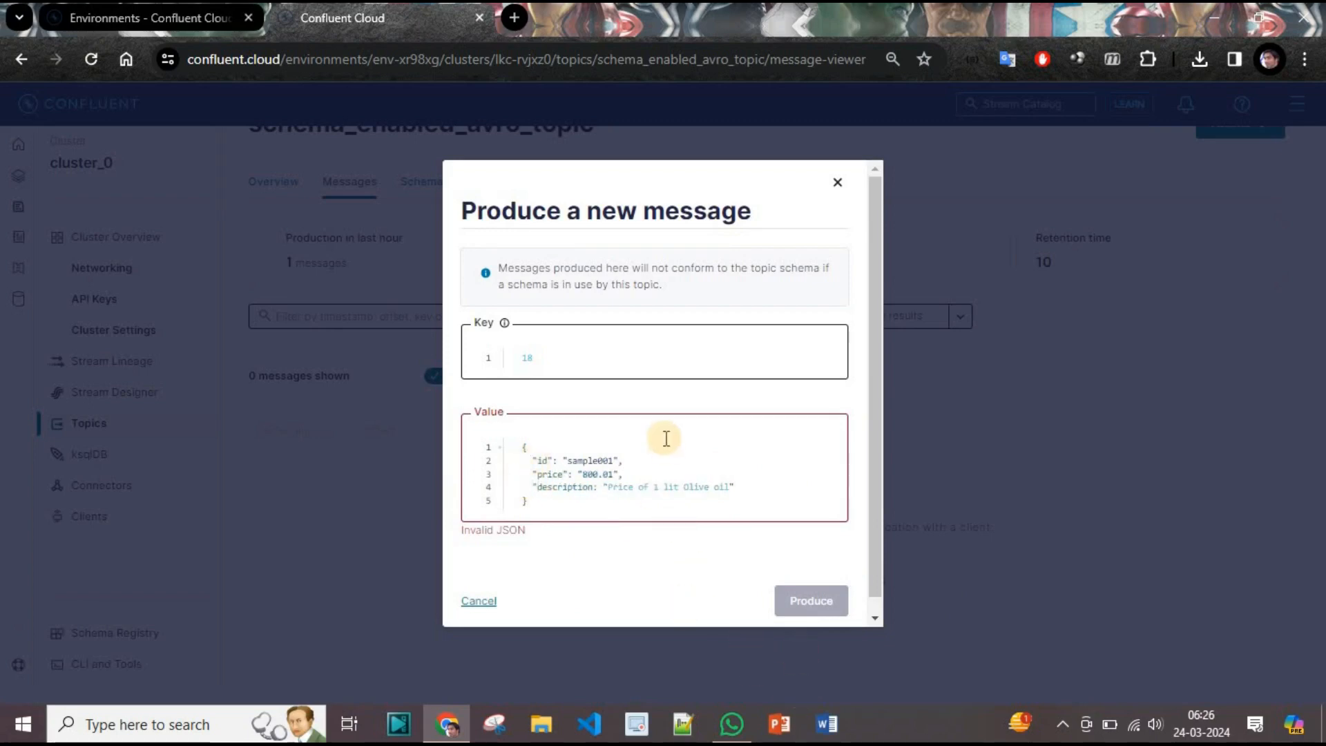
text(")
click(838, 580)
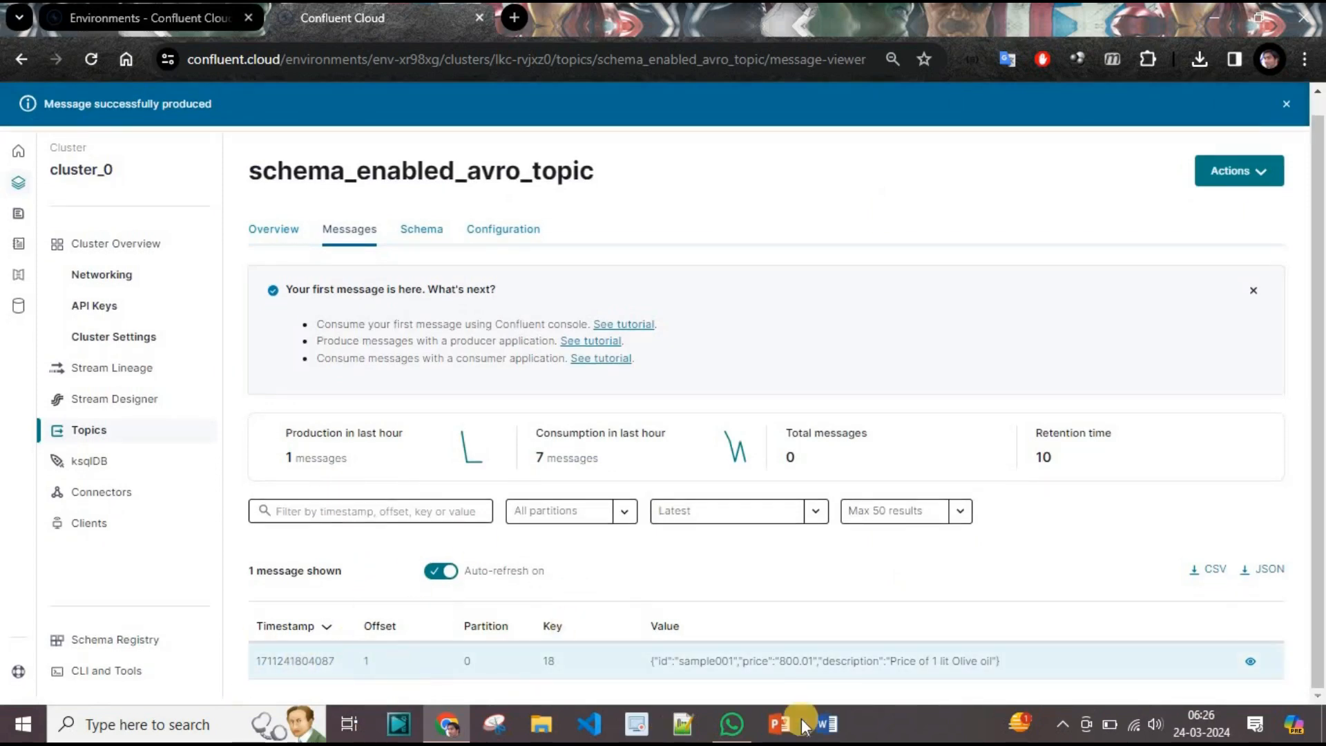
click(828, 663)
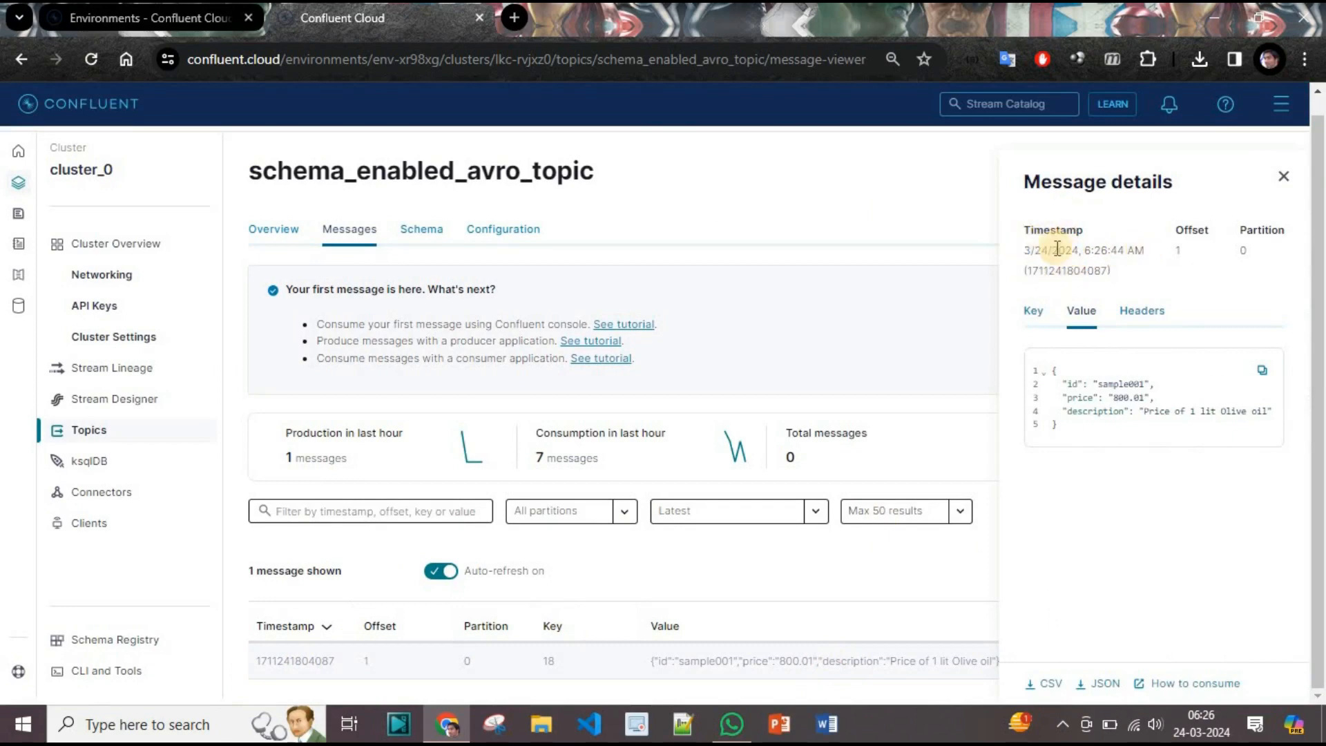
click(1143, 312)
click(1091, 309)
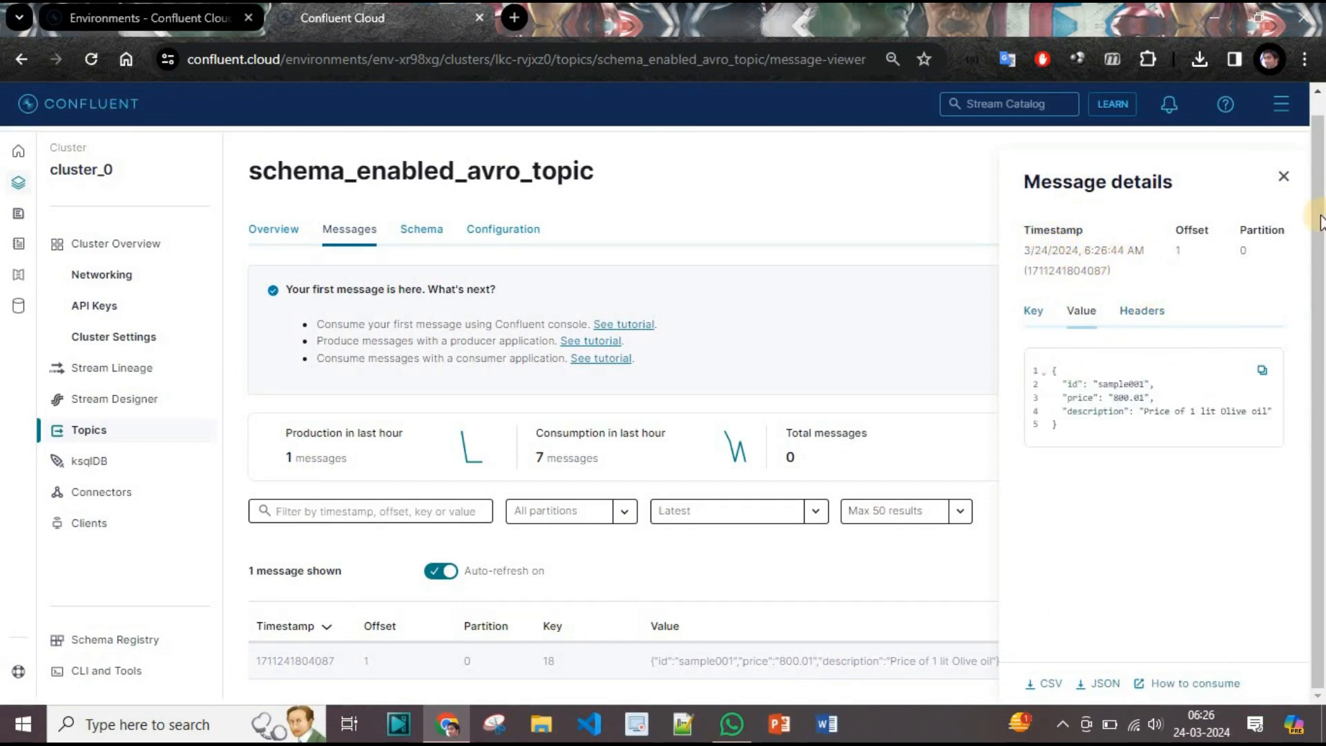
click(1284, 177)
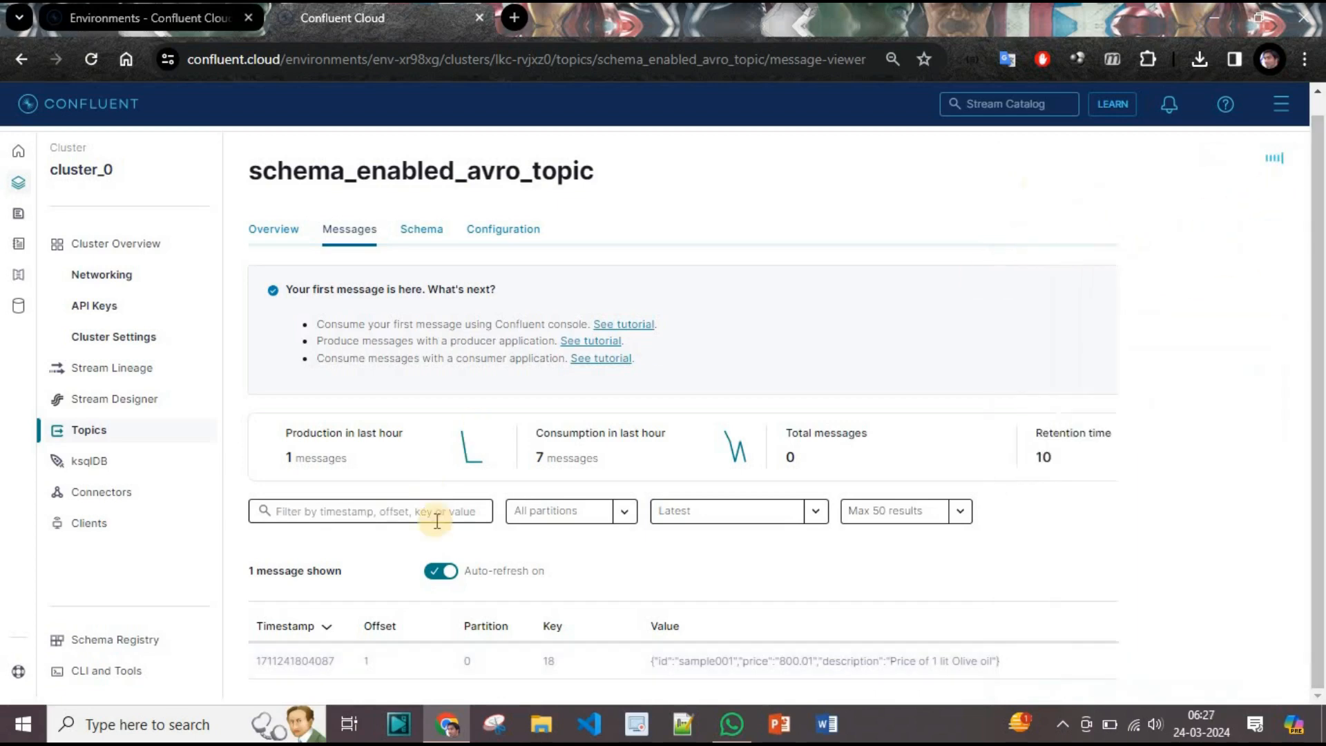
click(776, 657)
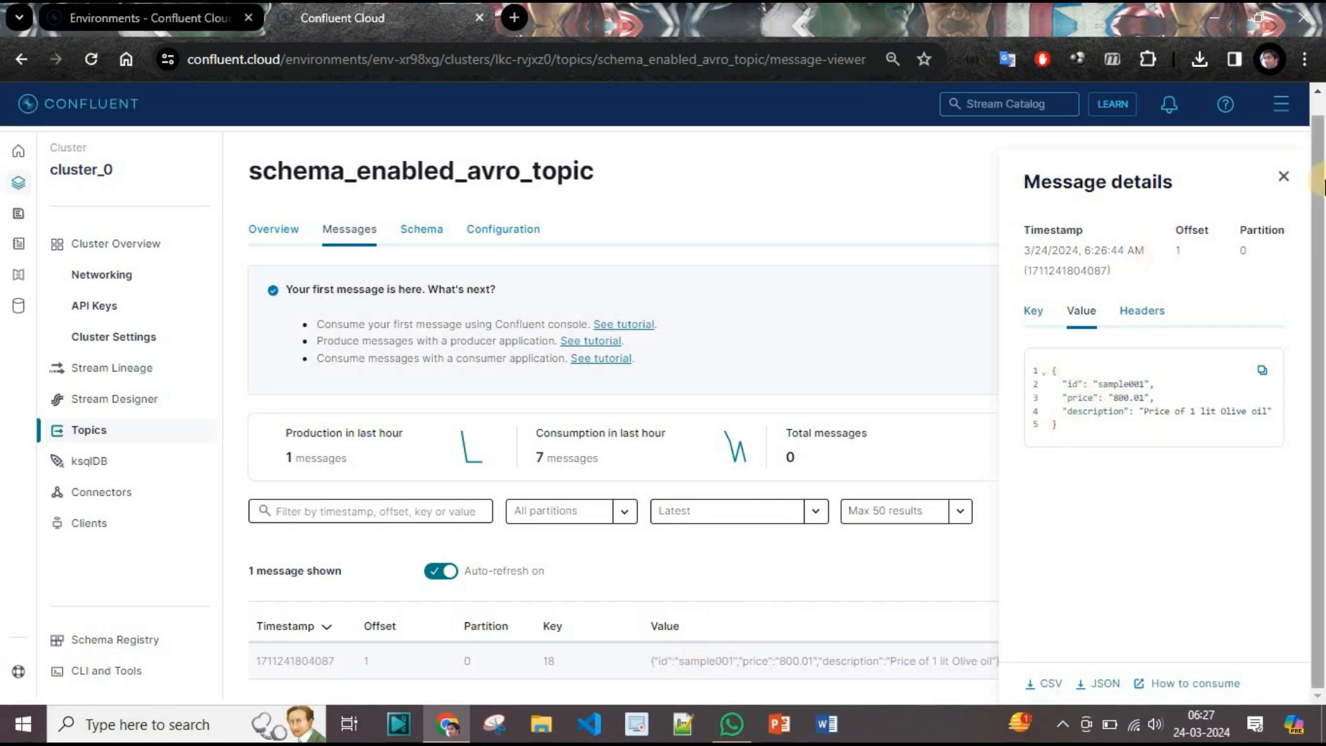
click(1283, 177)
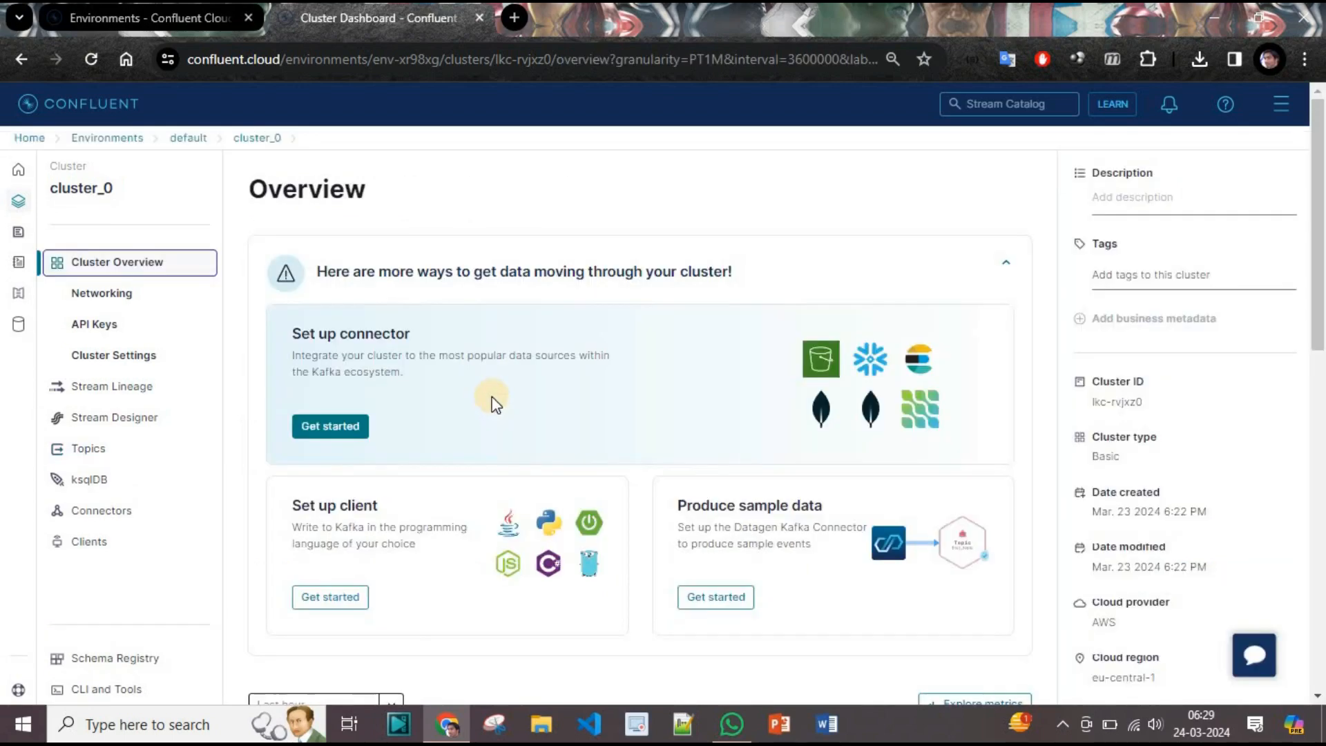
Scroll through cluster_0's overview: 1 topic, 1 partition, about 200B throughput.
scroll(488, 397, down, 5)
scroll(490, 405, up, 8)
scroll(434, 442, down, 10)
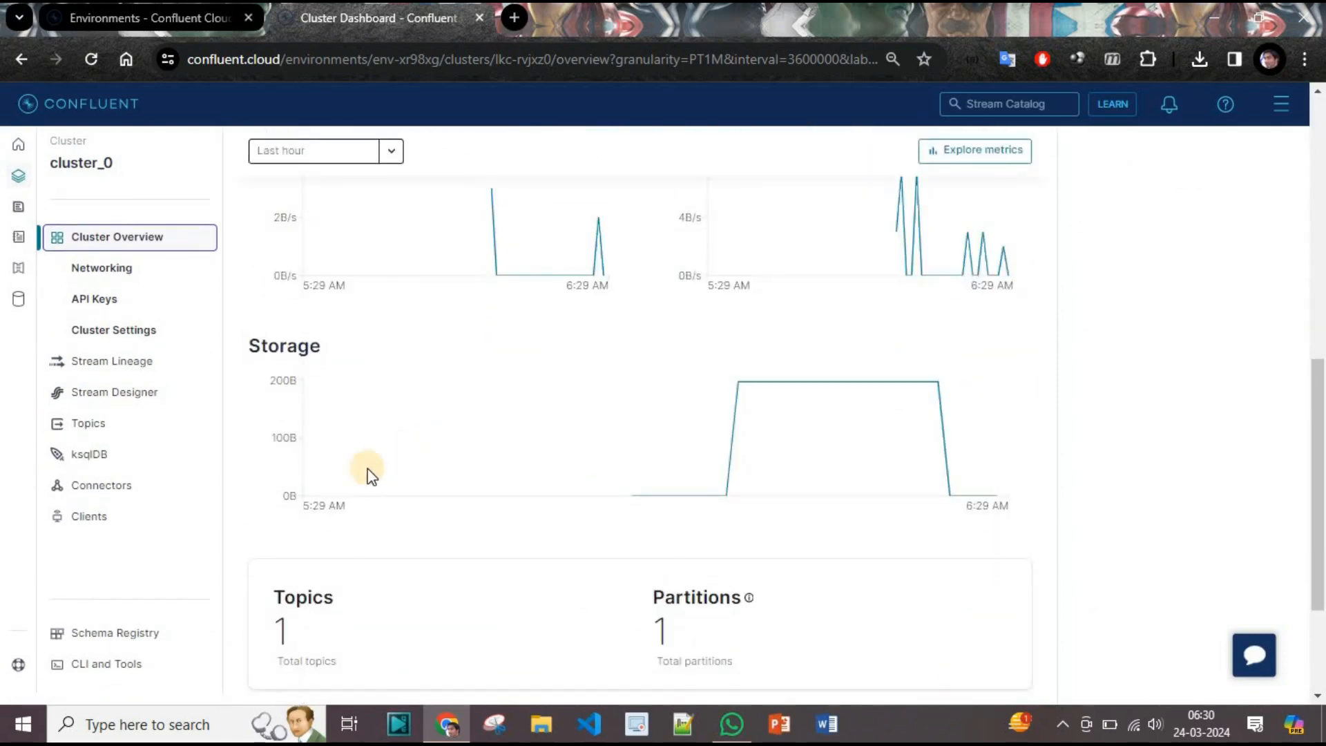
scroll(389, 593, down, 2)
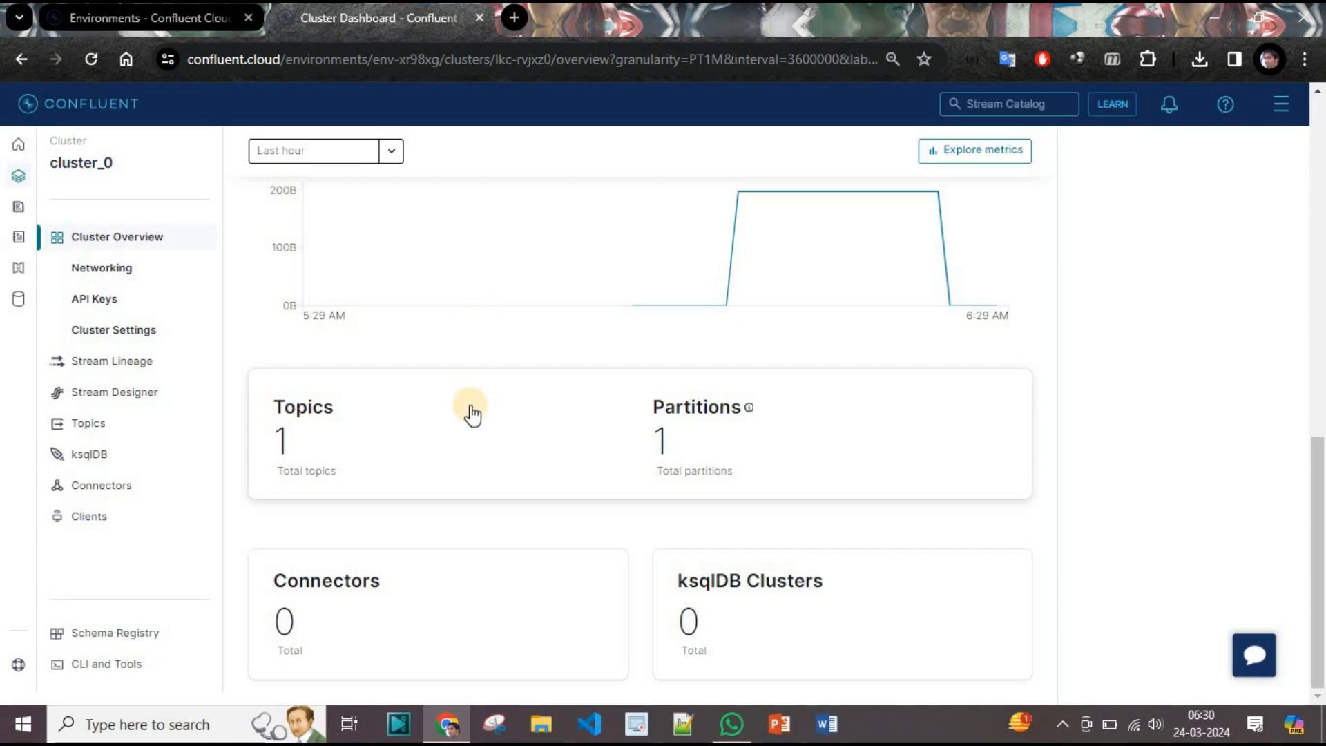
scroll(472, 415, up, 10)
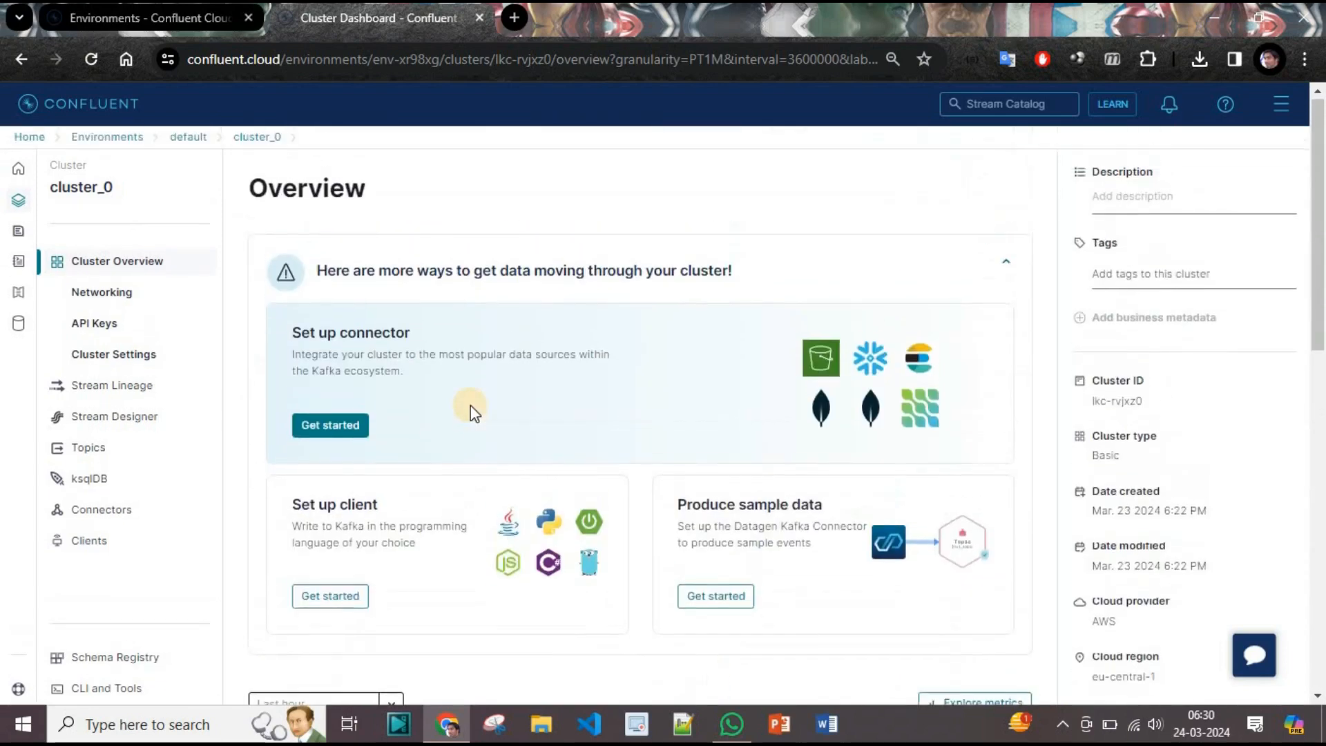